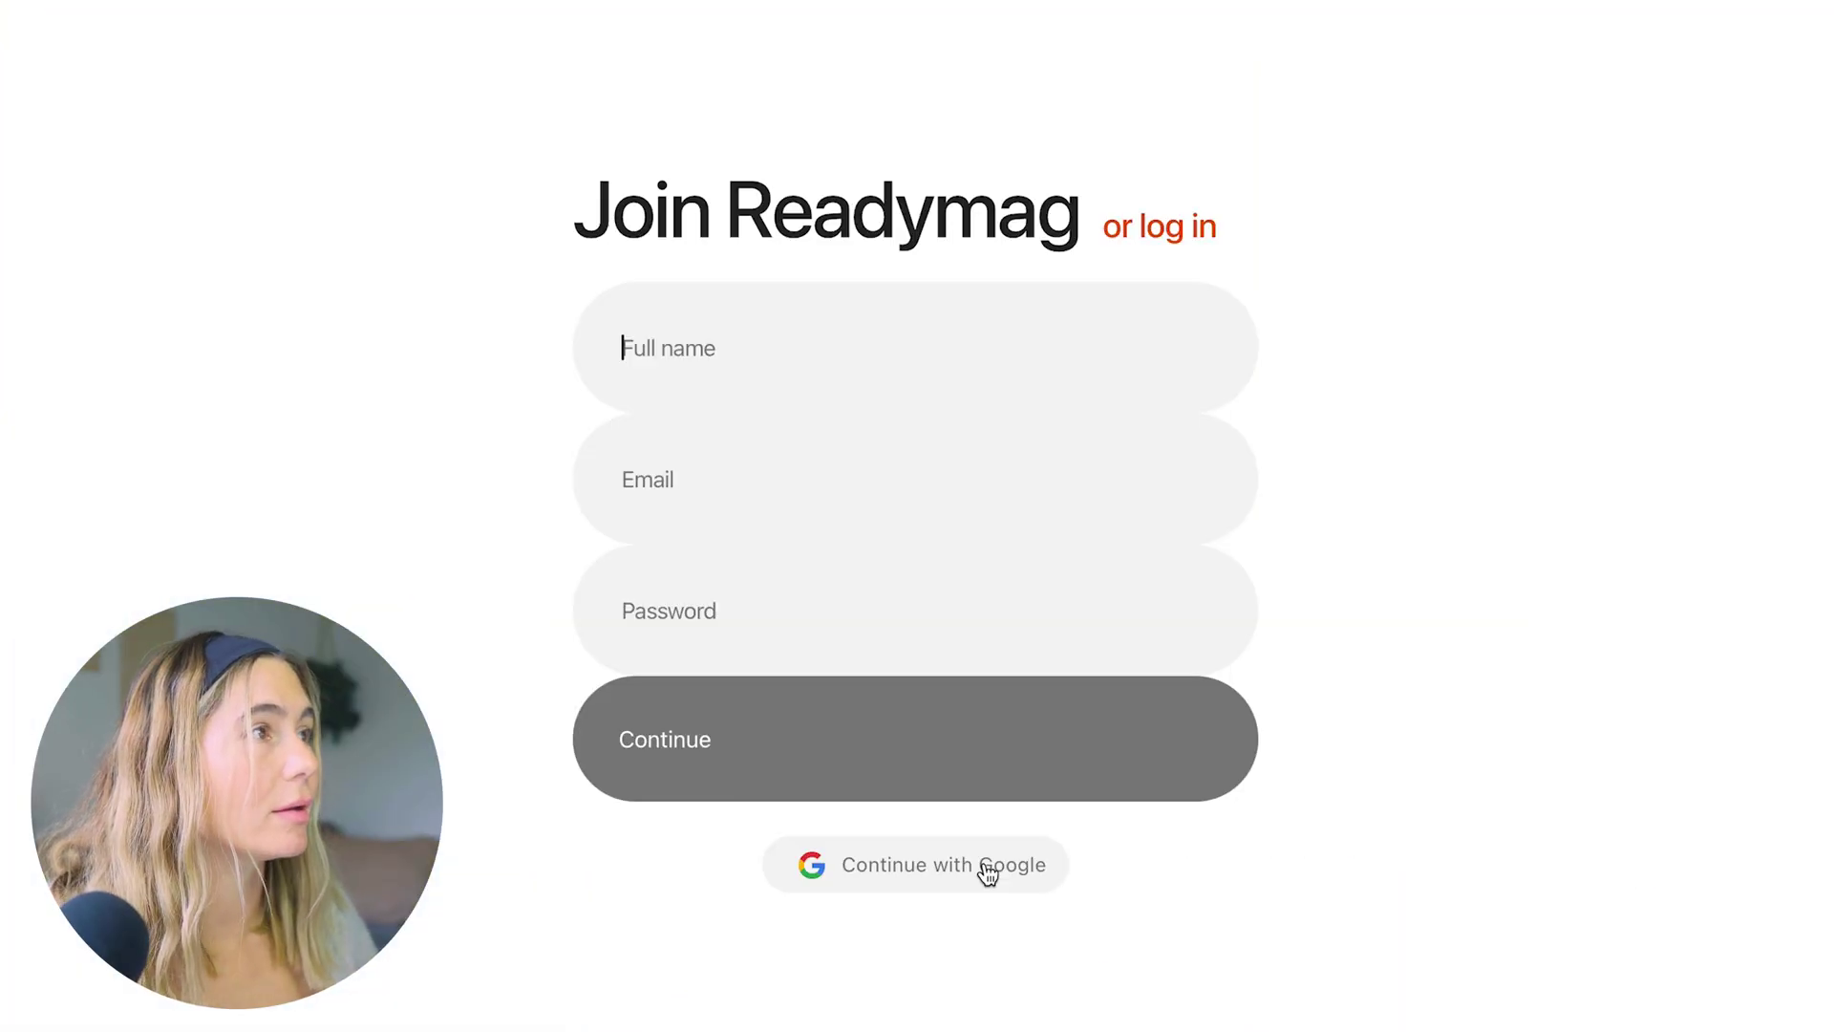
Sign up with the user's full name, e-mail address and a password
{"action": "key", "text": "Tab"}
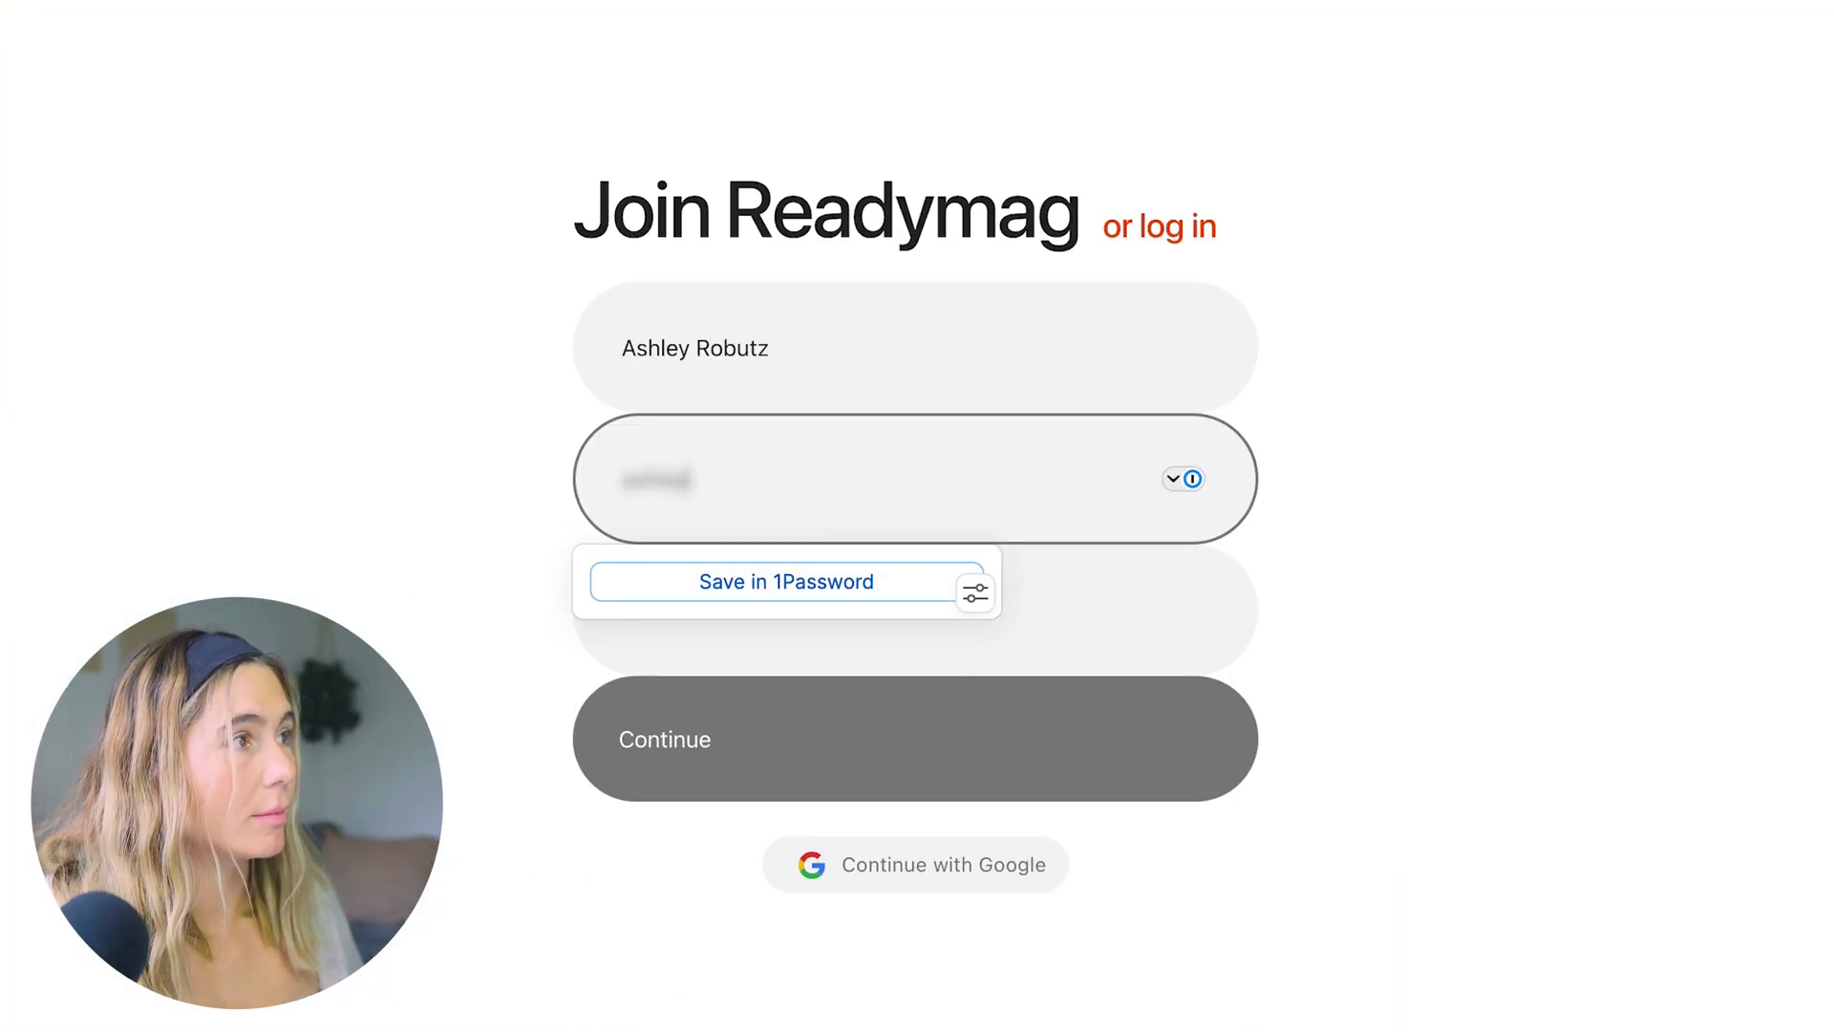
{"action": "key", "text": "Tab"}
{"action": "type", "text": "ab"}
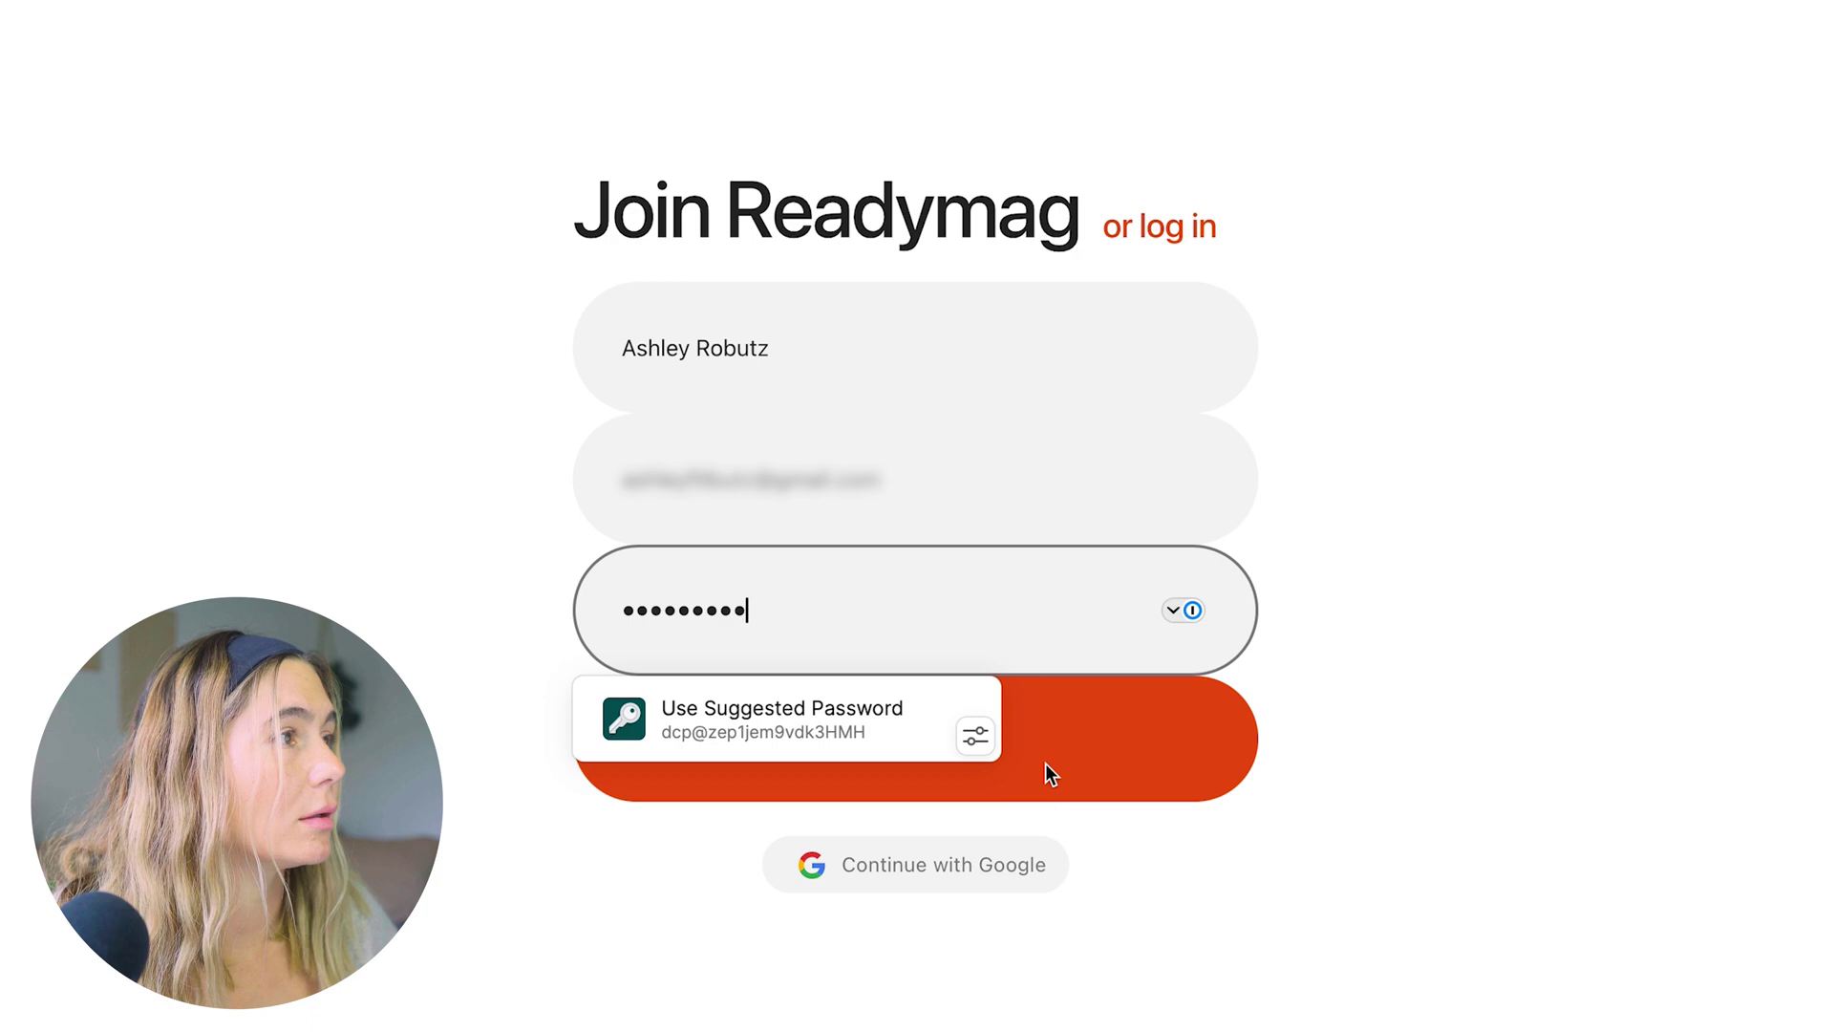
{"action": "left_click", "coordinate": [1048, 759]}
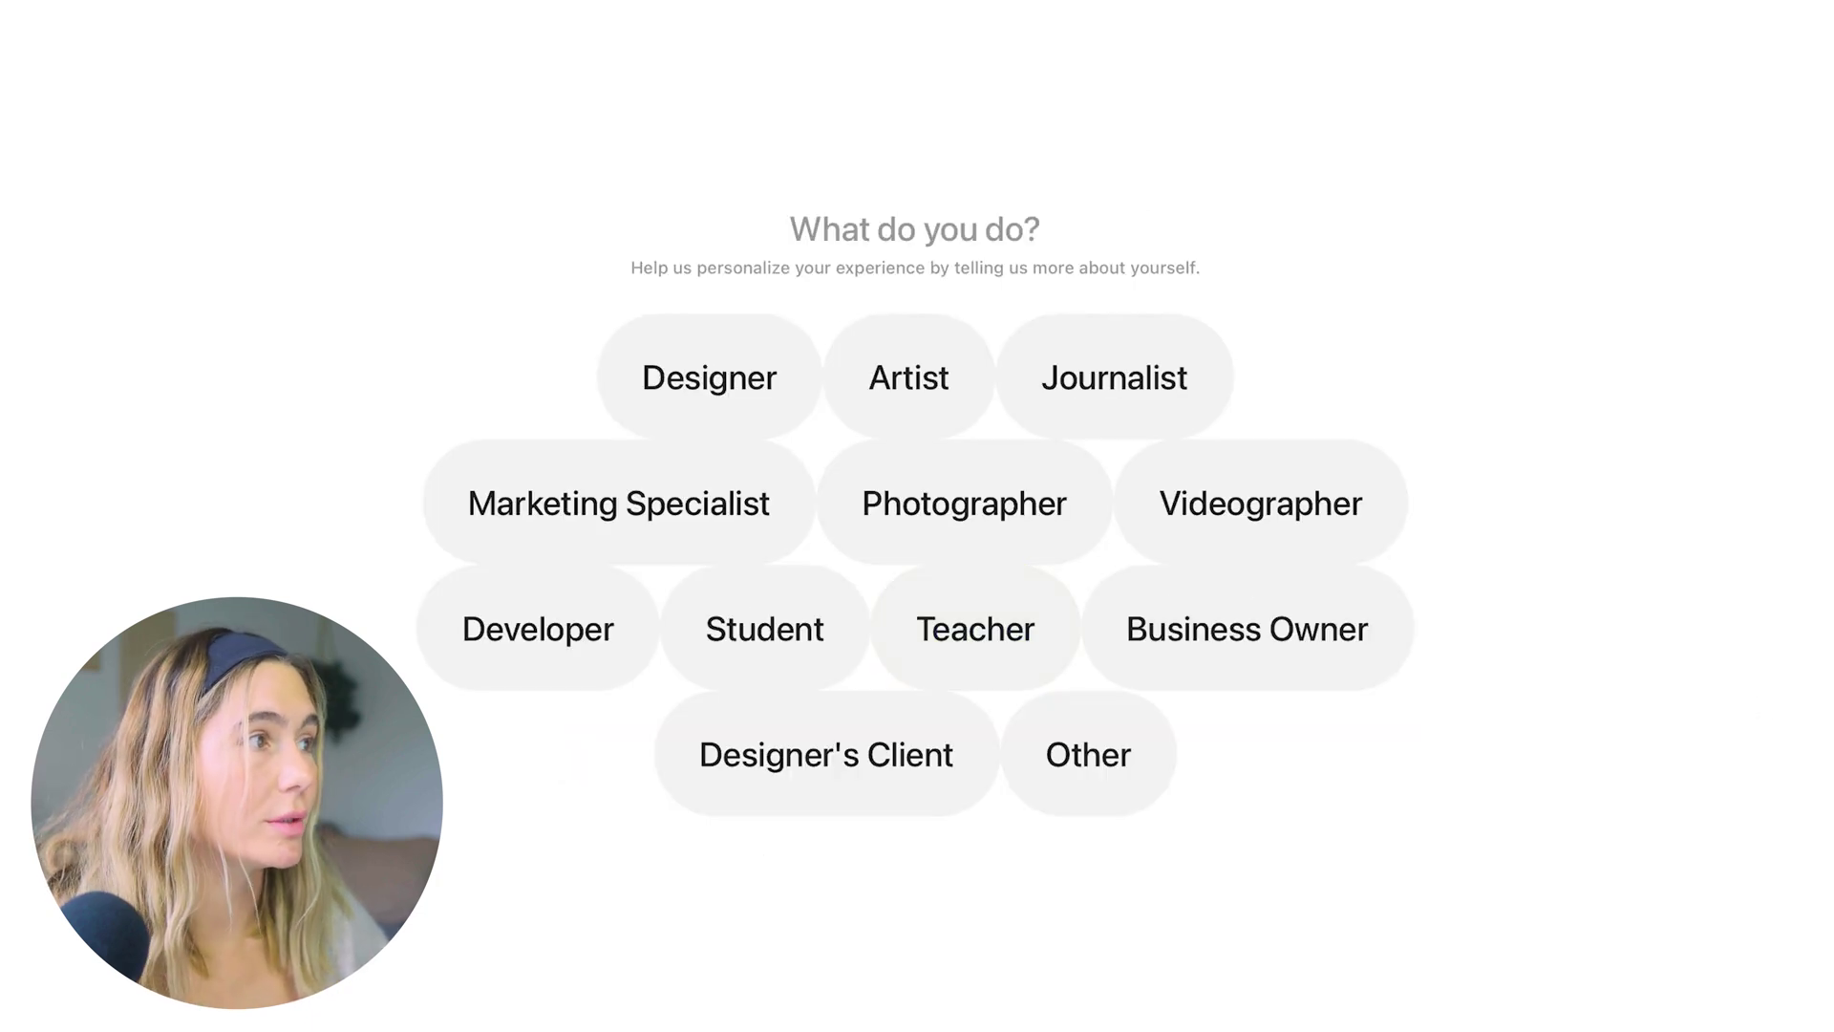
Answer onboarding: Photographer role, Freelance work, and My portfolio as first design
{"action": "left_click", "coordinate": [994, 690]}
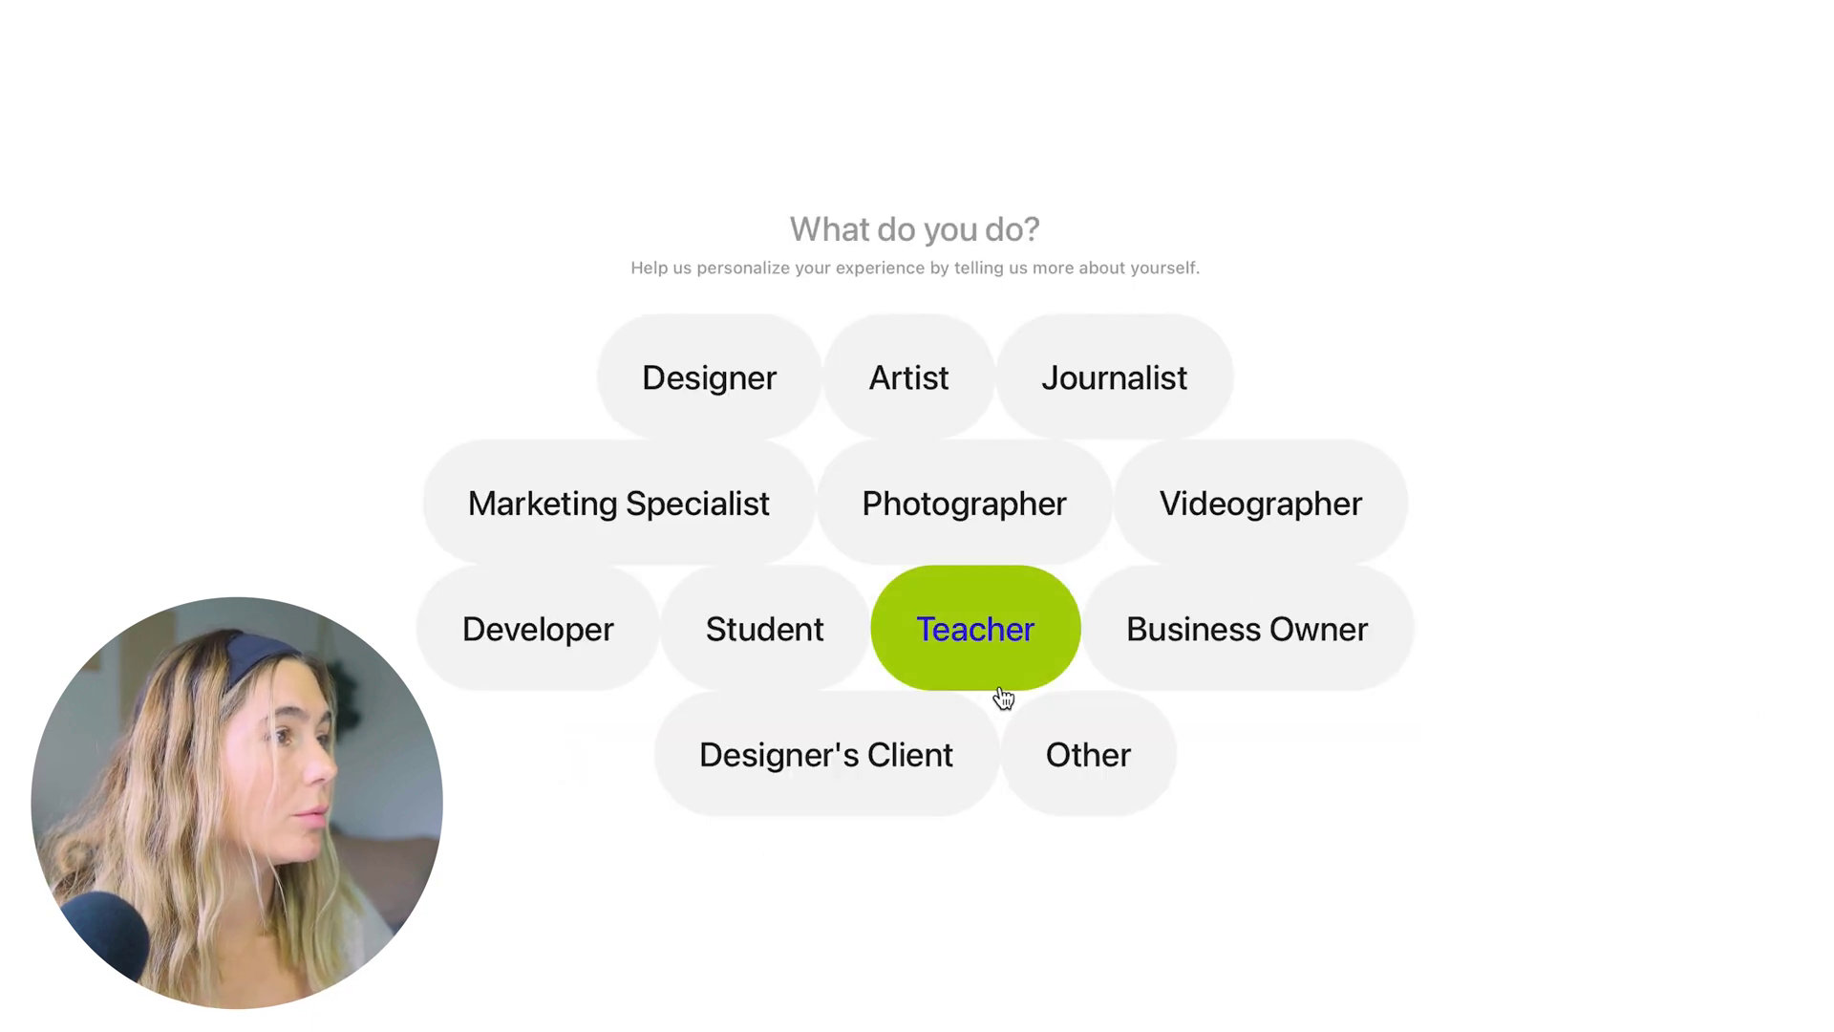
{"action": "left_click", "coordinate": [1030, 504]}
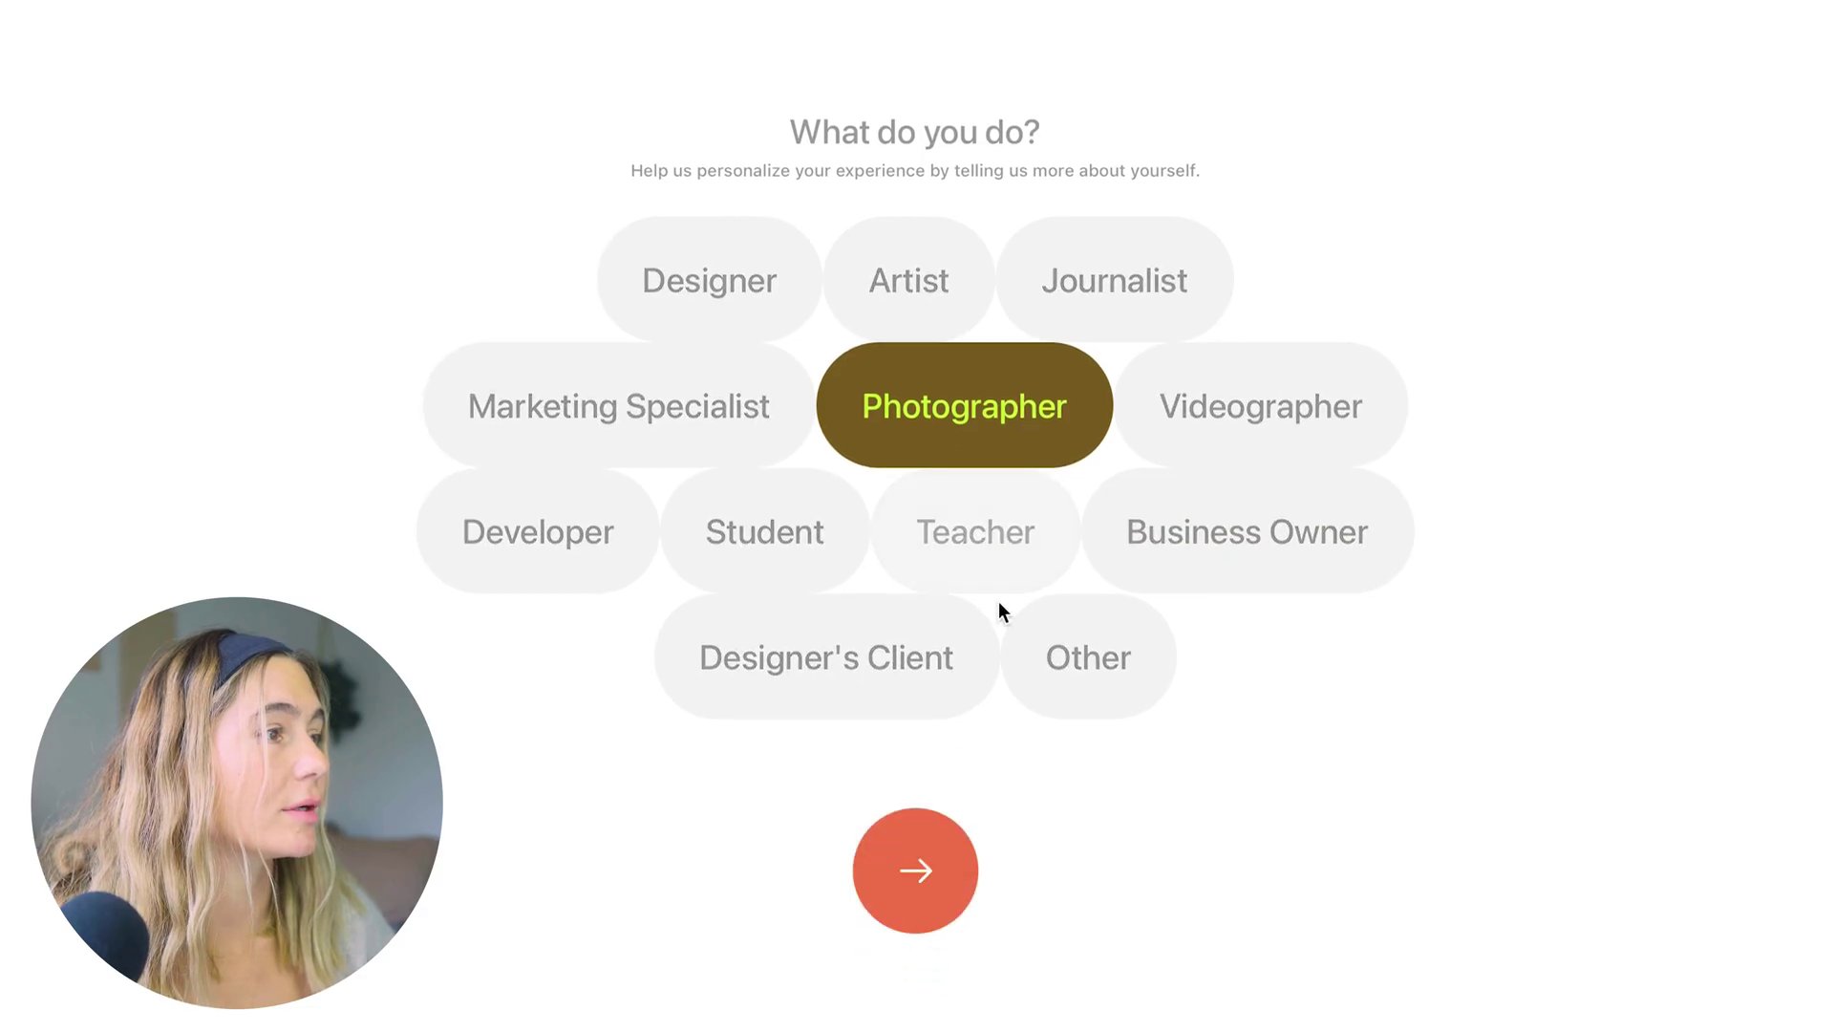
{"action": "left_click", "coordinate": [888, 875]}
{"action": "left_click", "coordinate": [615, 553]}
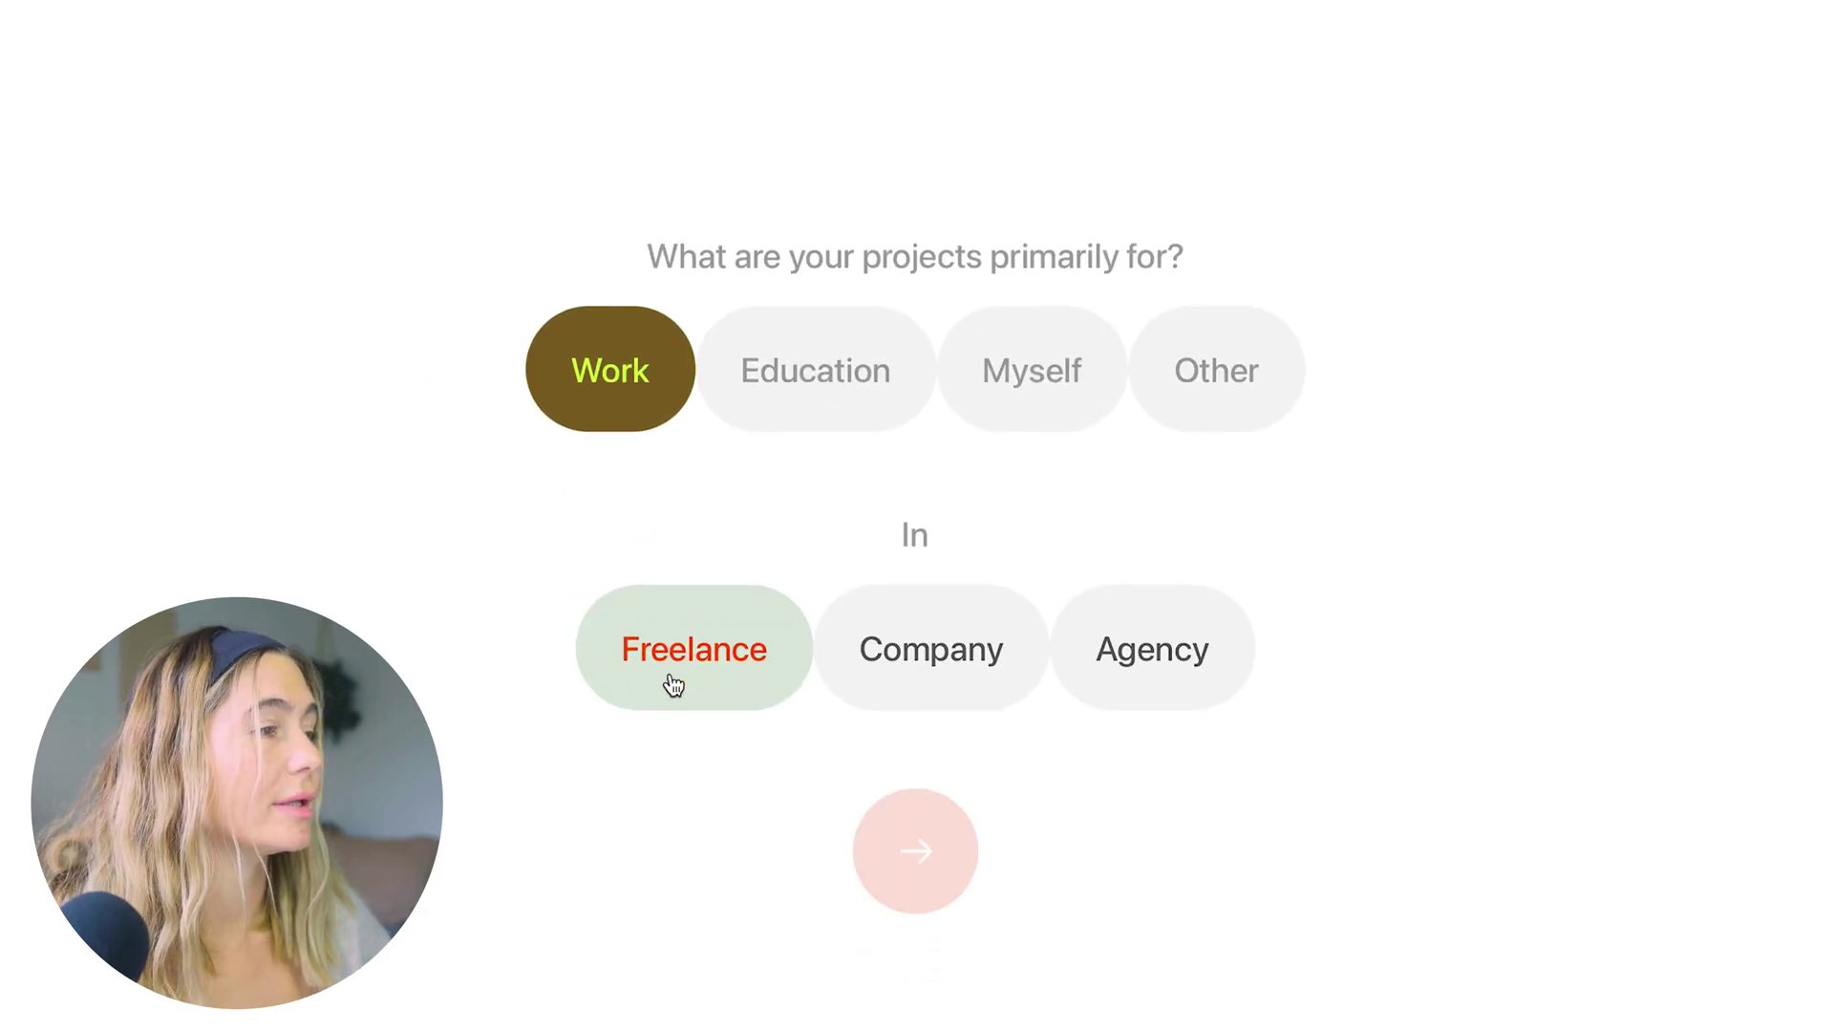
{"action": "left_click", "coordinate": [889, 846]}
{"action": "left_click", "coordinate": [1008, 559]}
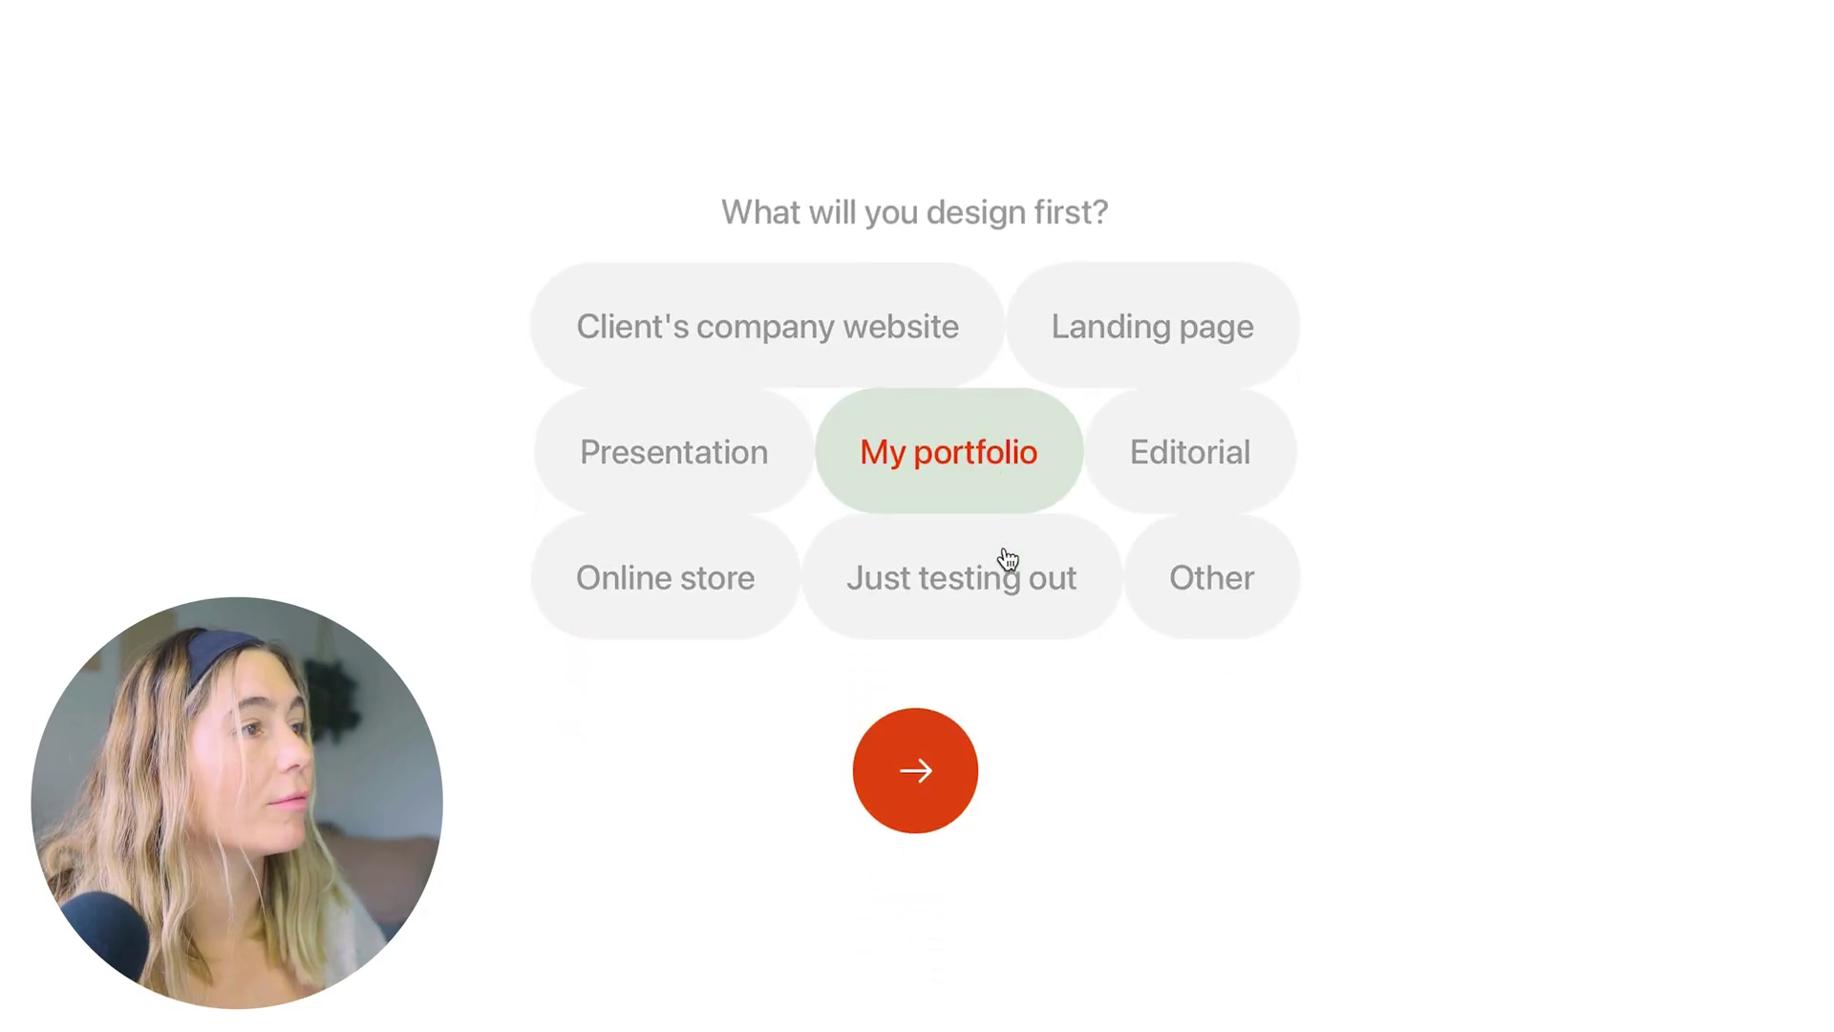
{"action": "left_click", "coordinate": [916, 770]}
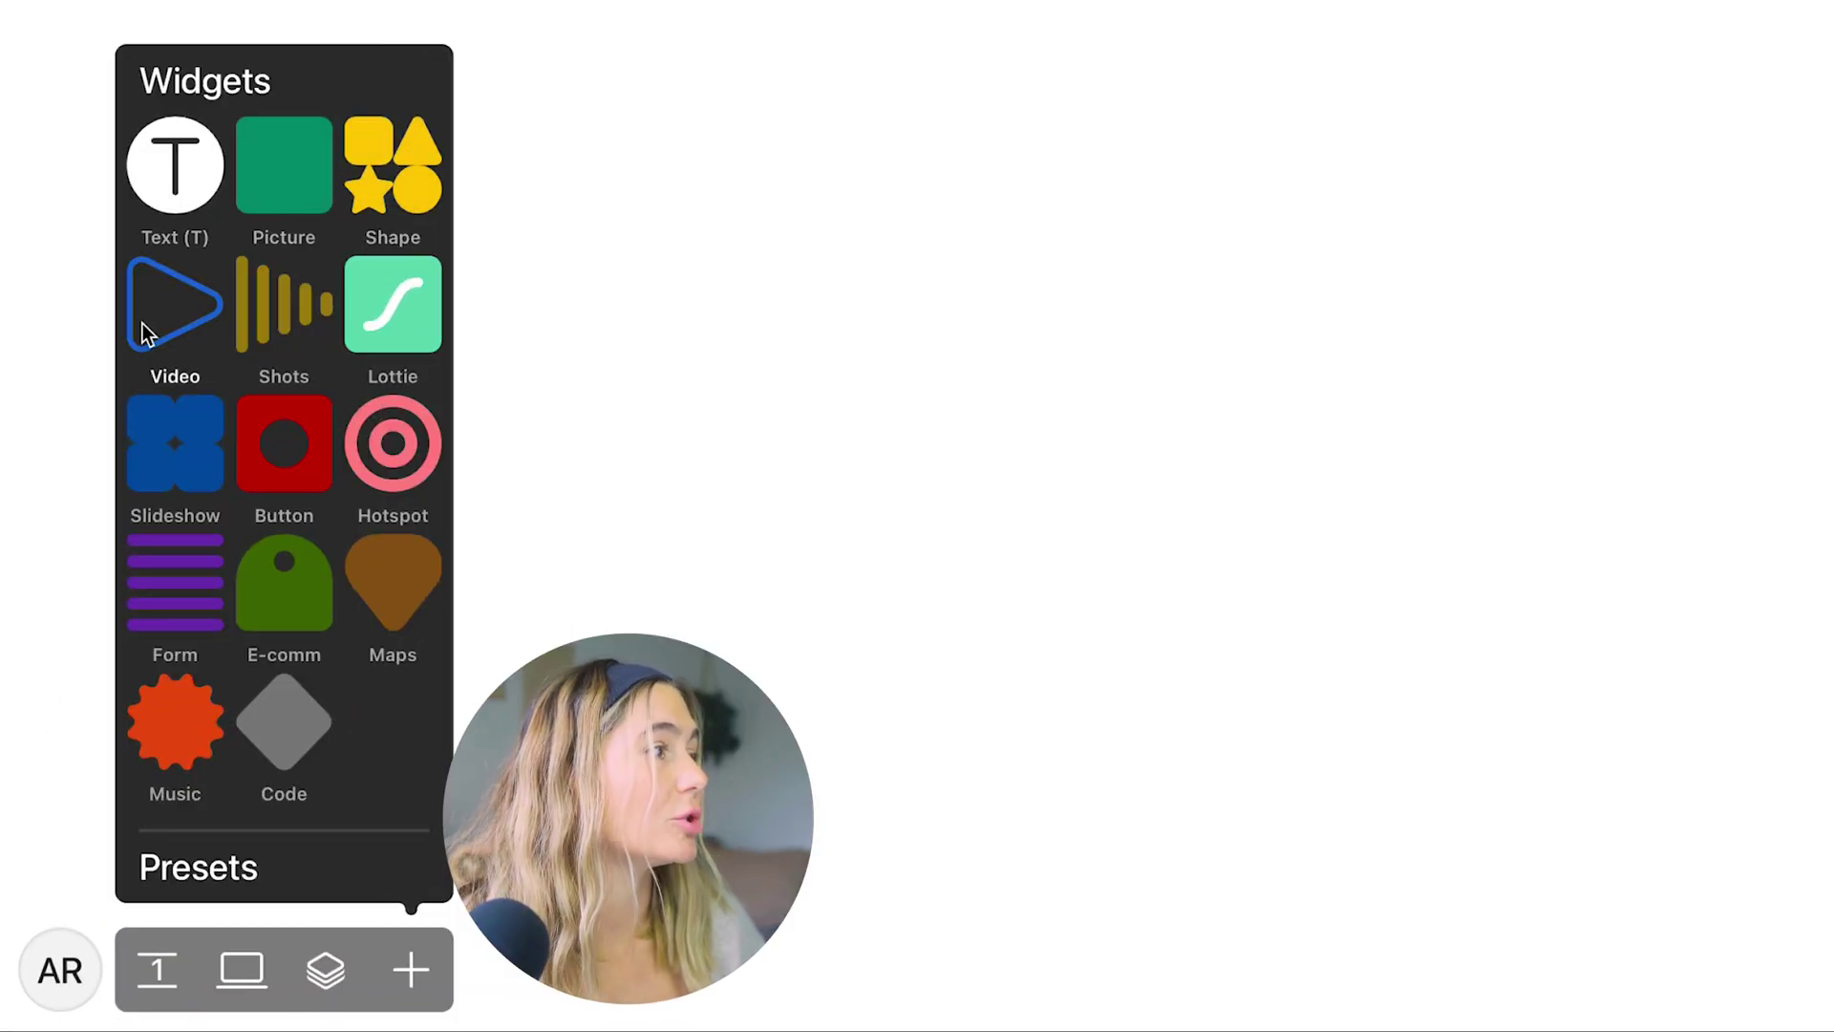
Place the 'welcome to my portfolio page' text, check its Align and Animation options, and add a slideshow below
{"action": "left_click_drag", "start_coordinate": [82, 163], "coordinate": [628, 75]}
{"action": "left_click", "coordinate": [569, 180]}
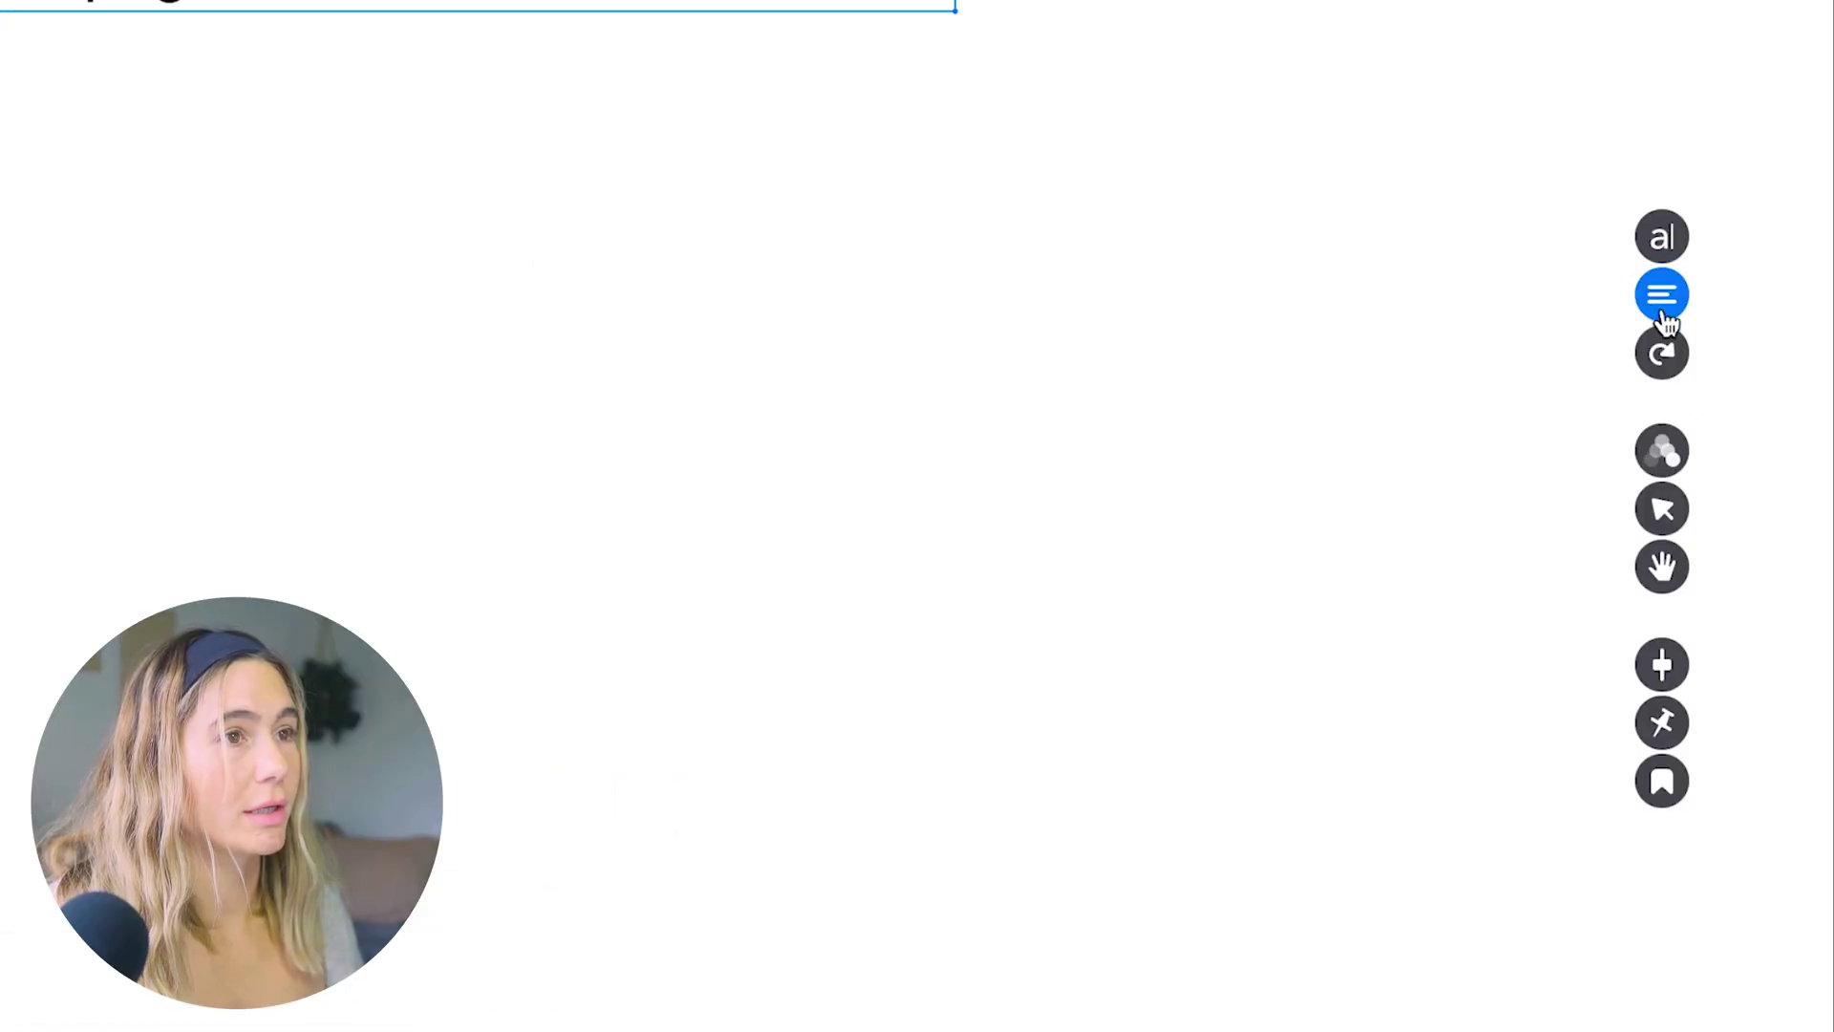
{"action": "left_click", "coordinate": [1661, 311]}
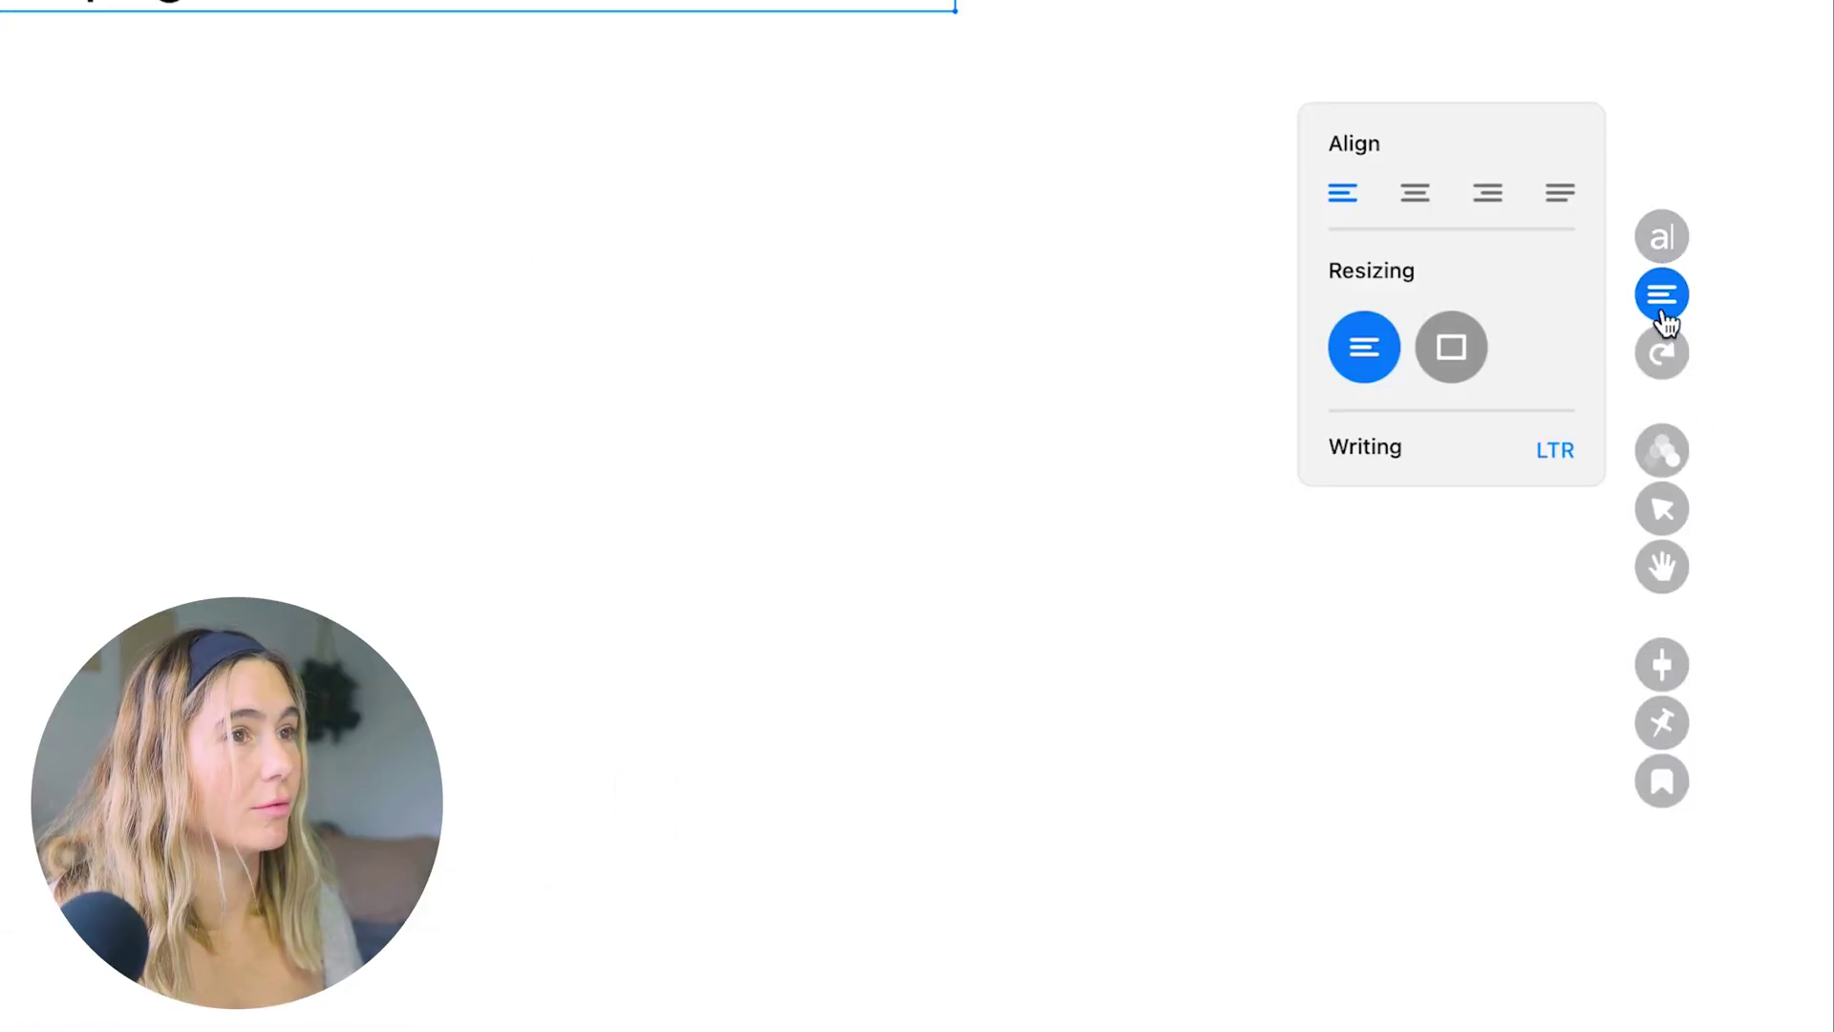
{"action": "left_click", "coordinate": [1664, 463]}
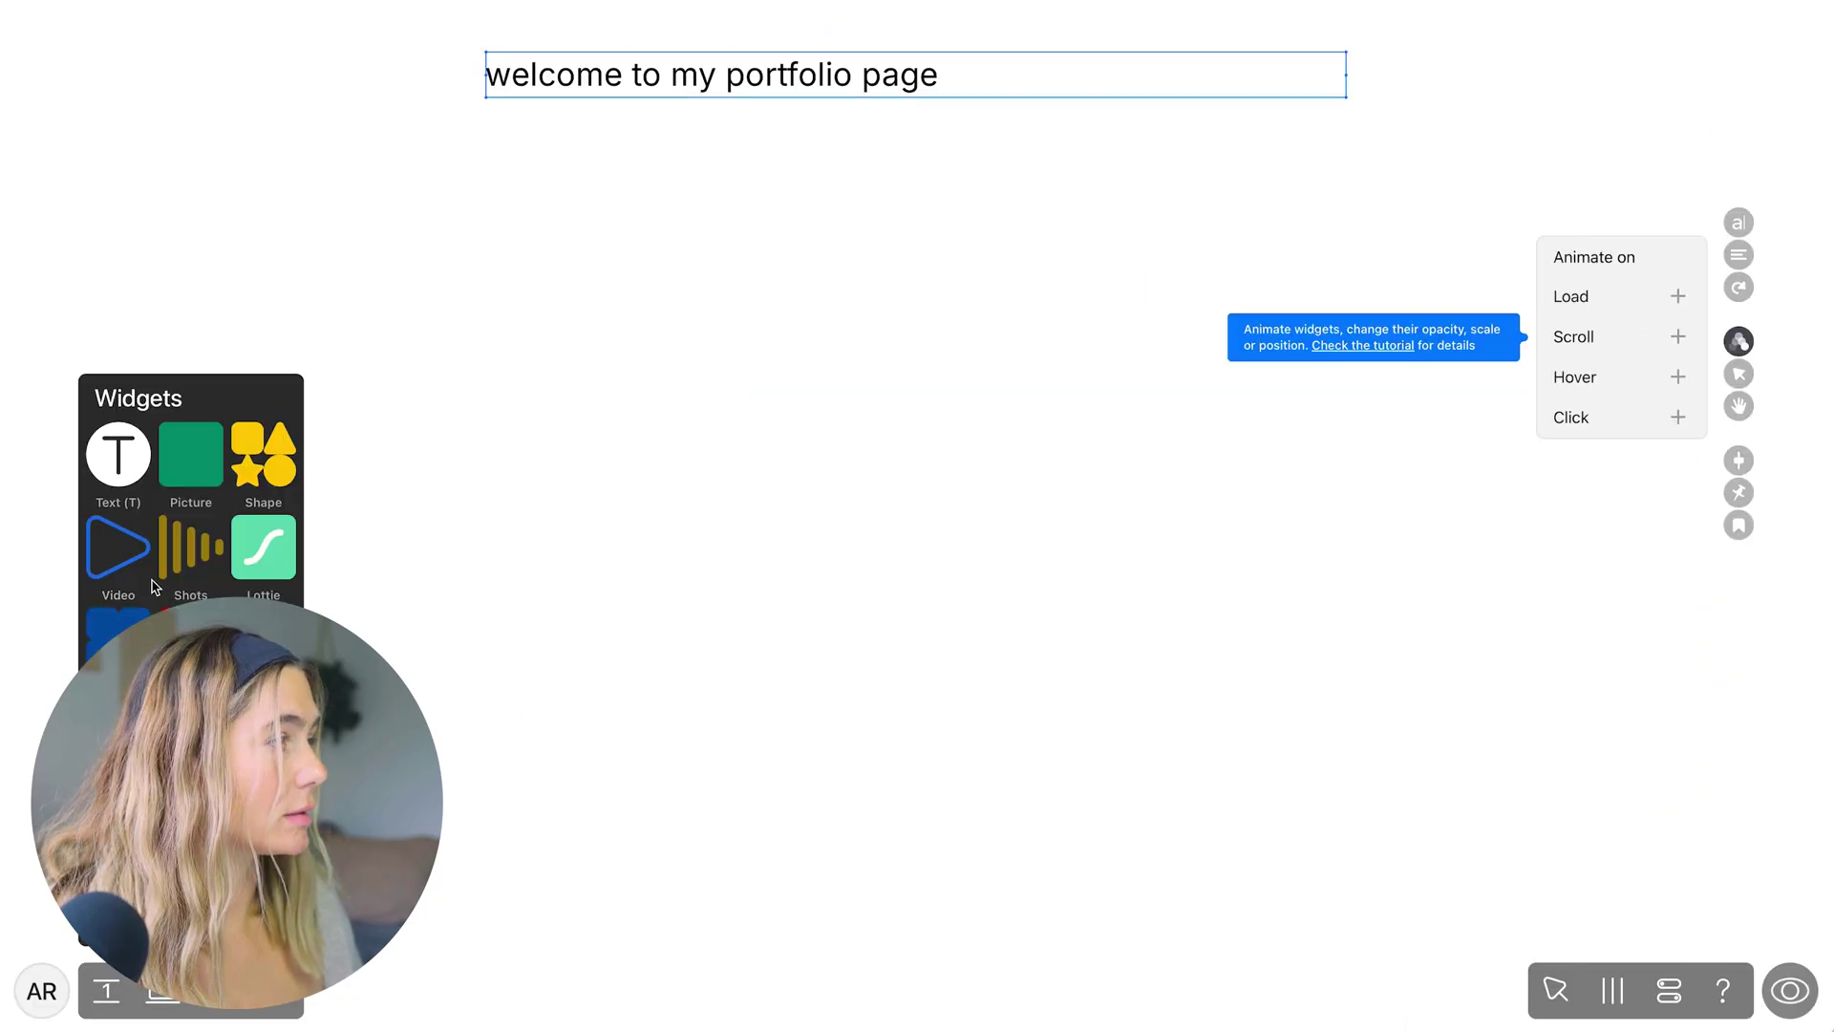
{"action": "left_click_drag", "start_coordinate": [191, 454], "coordinate": [904, 567]}
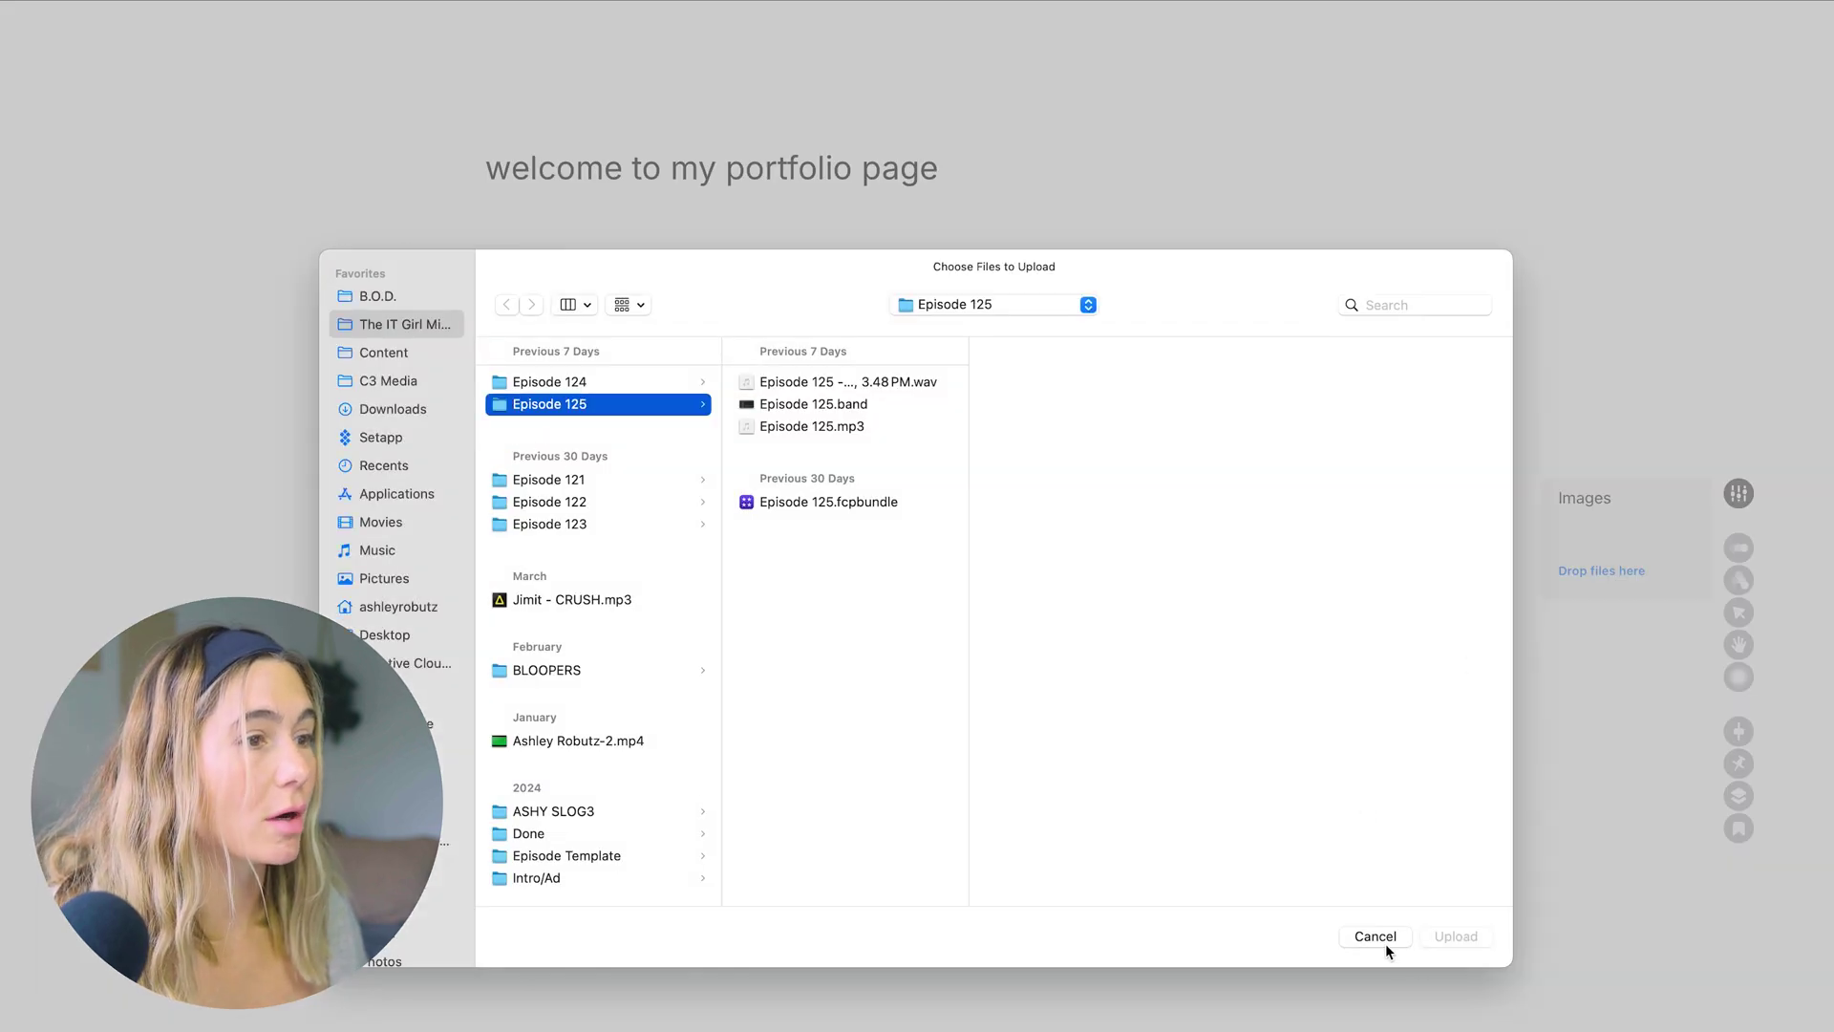
Place a button labelled 'Buy my photos' below the slideshow and reorder its layer
{"action": "left_click", "coordinate": [1375, 938]}
{"action": "left_click", "coordinate": [255, 856]}
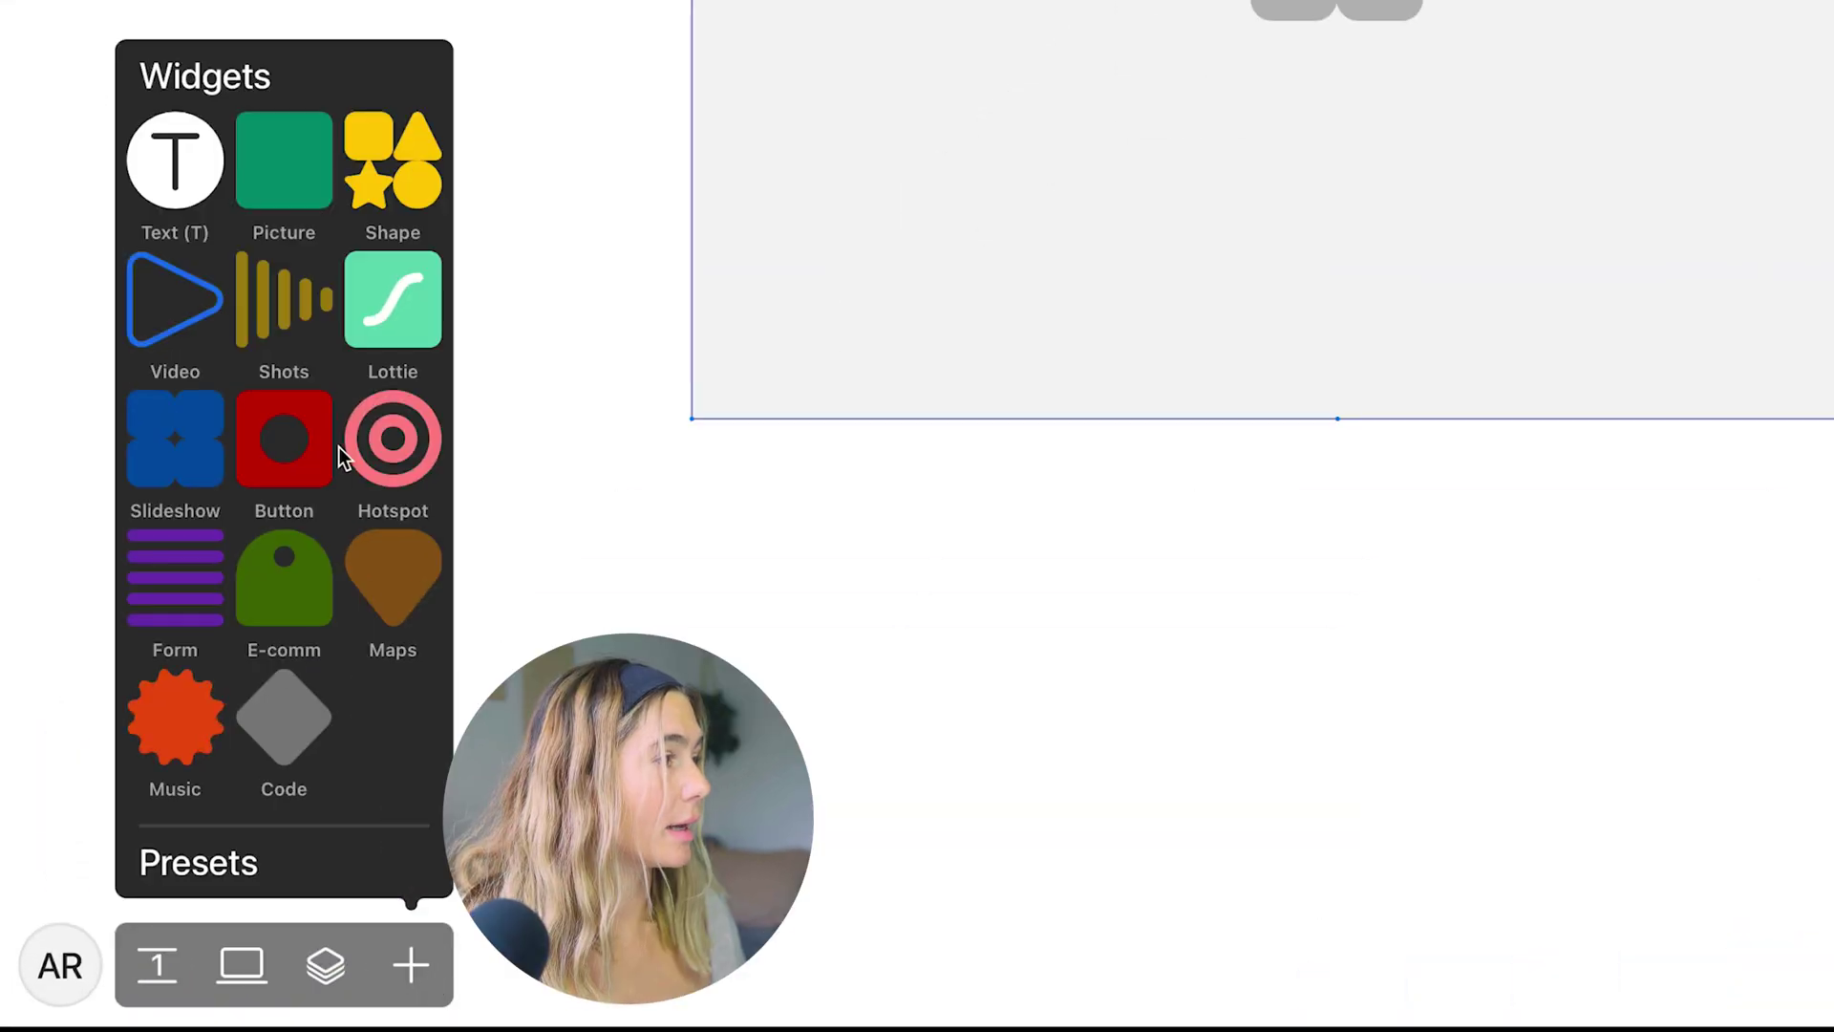
{"action": "left_click_drag", "start_coordinate": [267, 418], "coordinate": [1150, 519]}
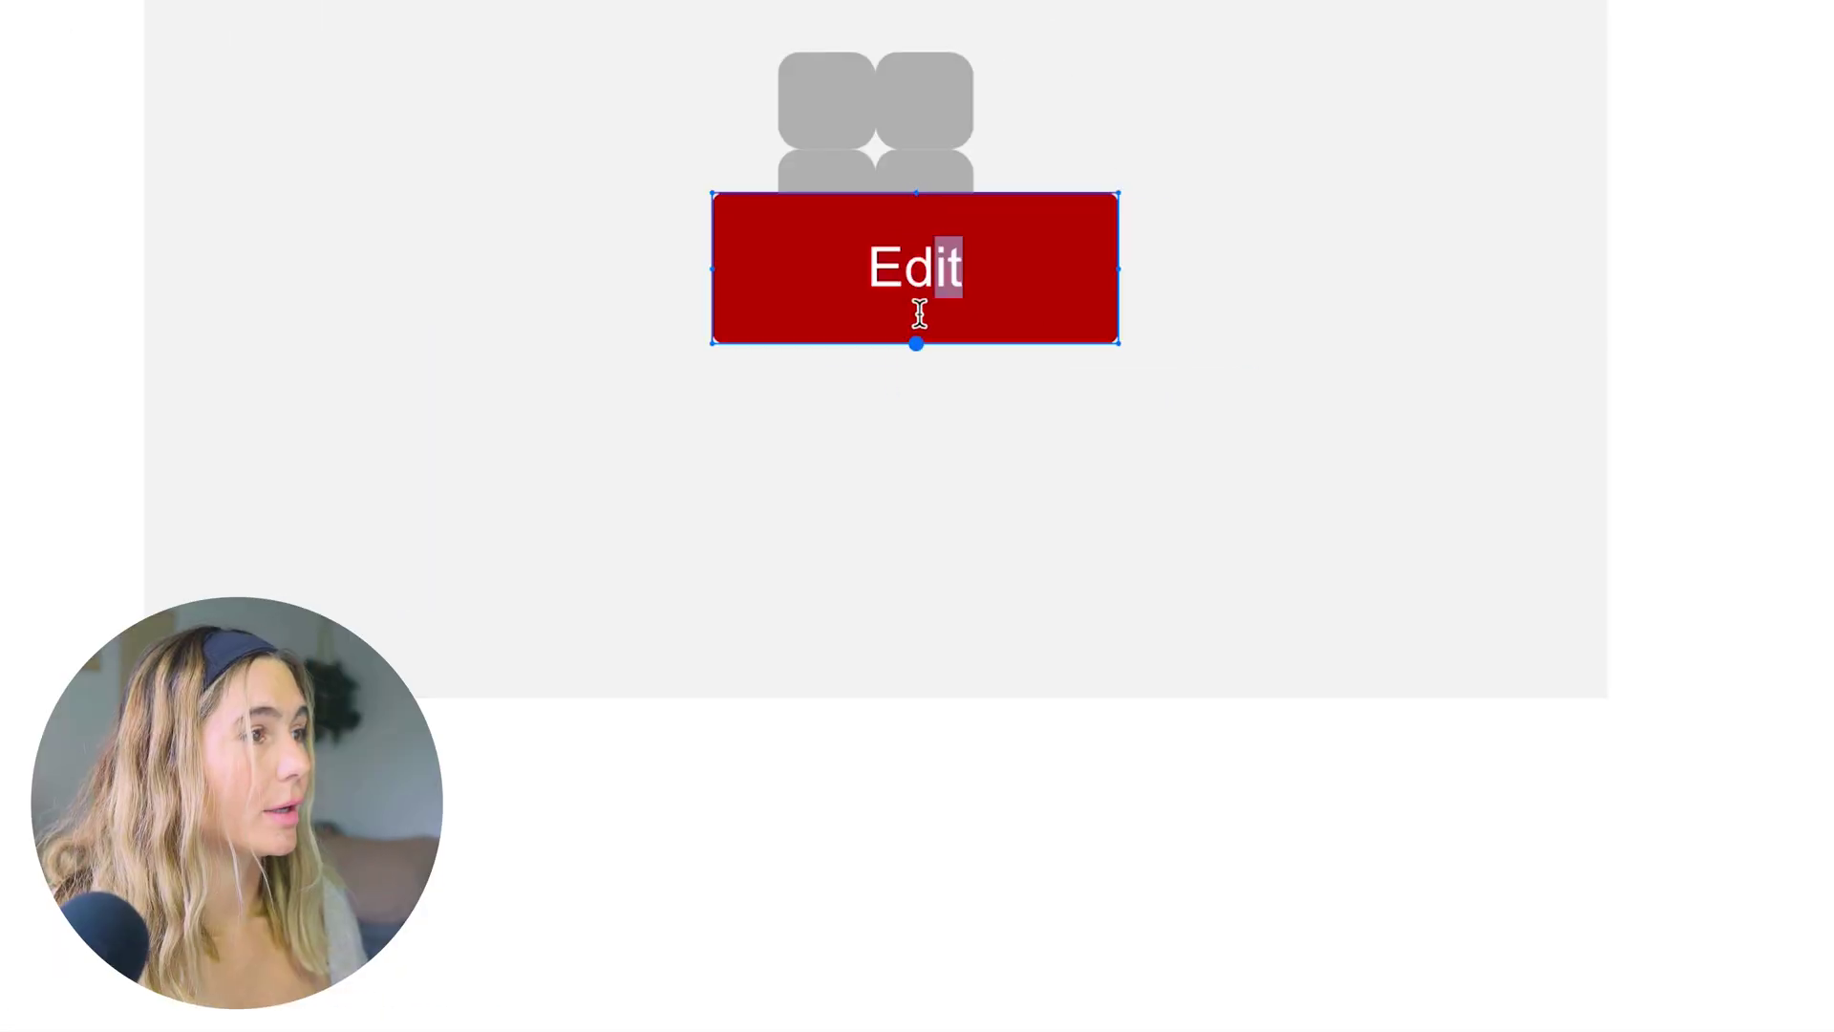
{"action": "left_click", "coordinate": [1261, 246]}
{"action": "left_click_drag", "start_coordinate": [938, 285], "coordinate": [971, 835]}
{"action": "double_click", "coordinate": [860, 831]}
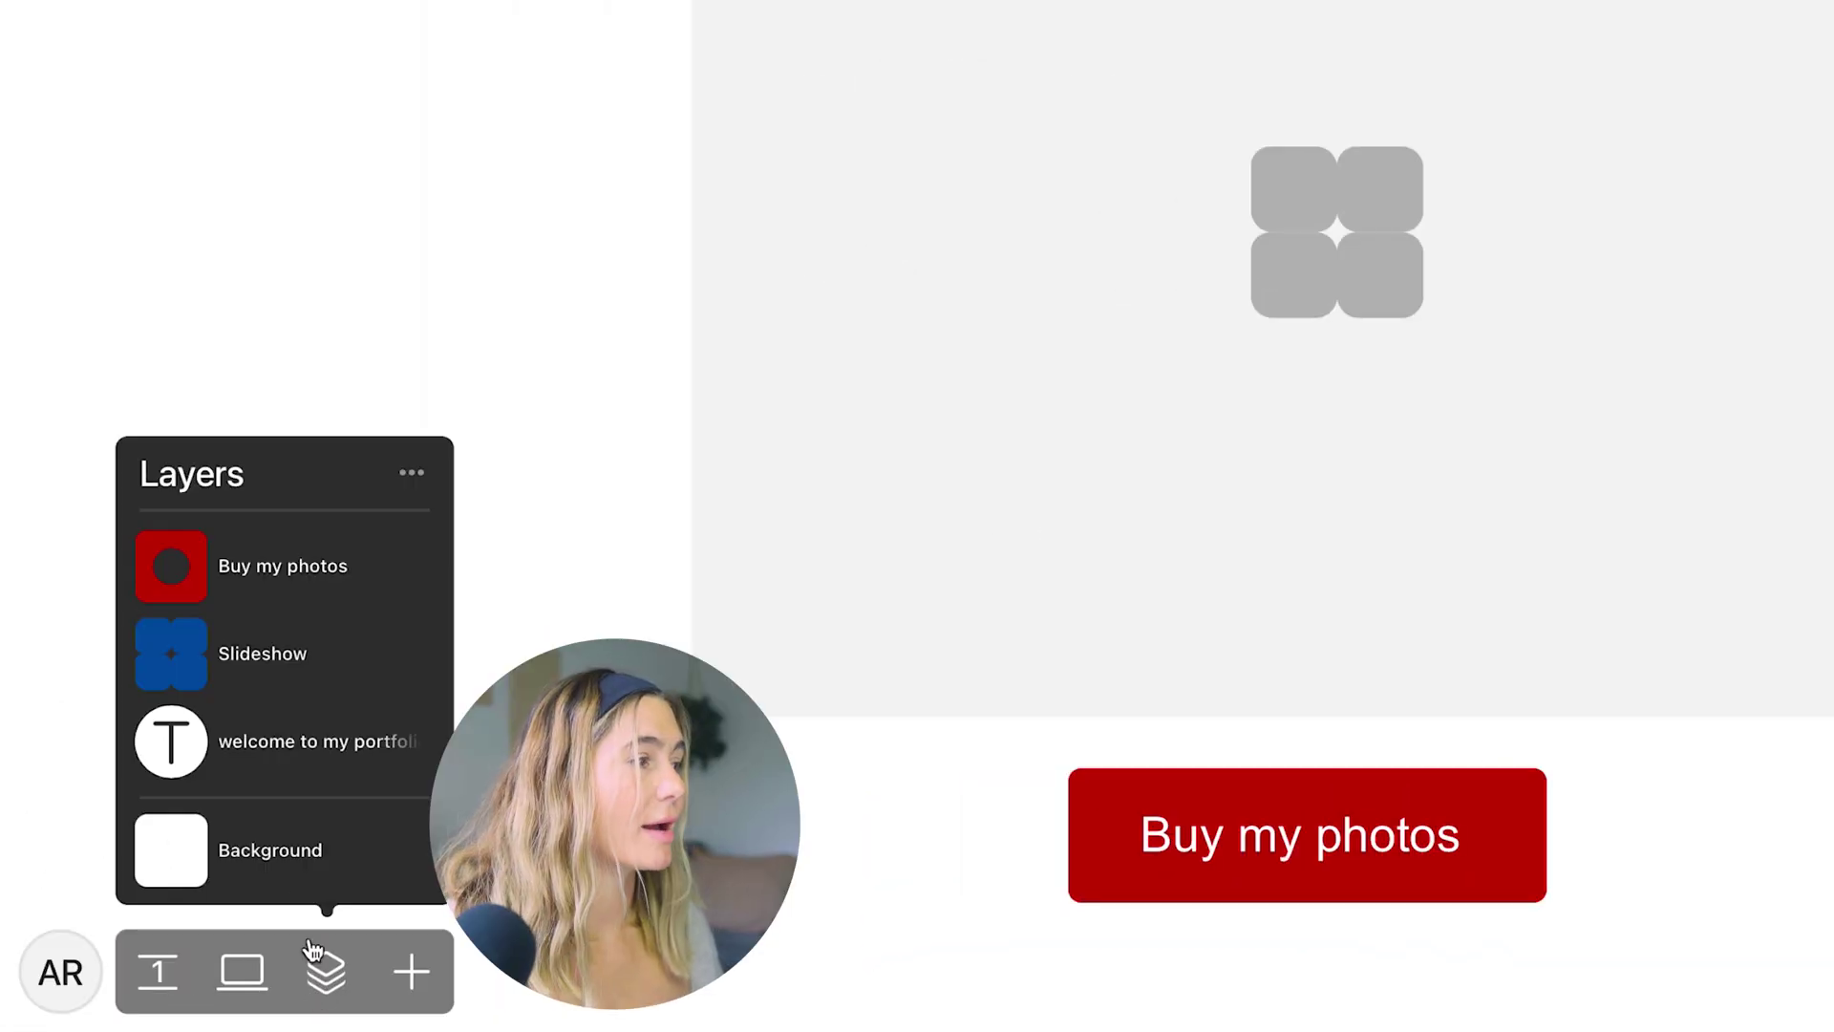
{"action": "mouse_move", "coordinate": [268, 566]}
{"action": "left_mouse_down"}
{"action": "mouse_move", "coordinate": [267, 614]}
{"action": "mouse_move", "coordinate": [270, 547]}
{"action": "left_mouse_up"}
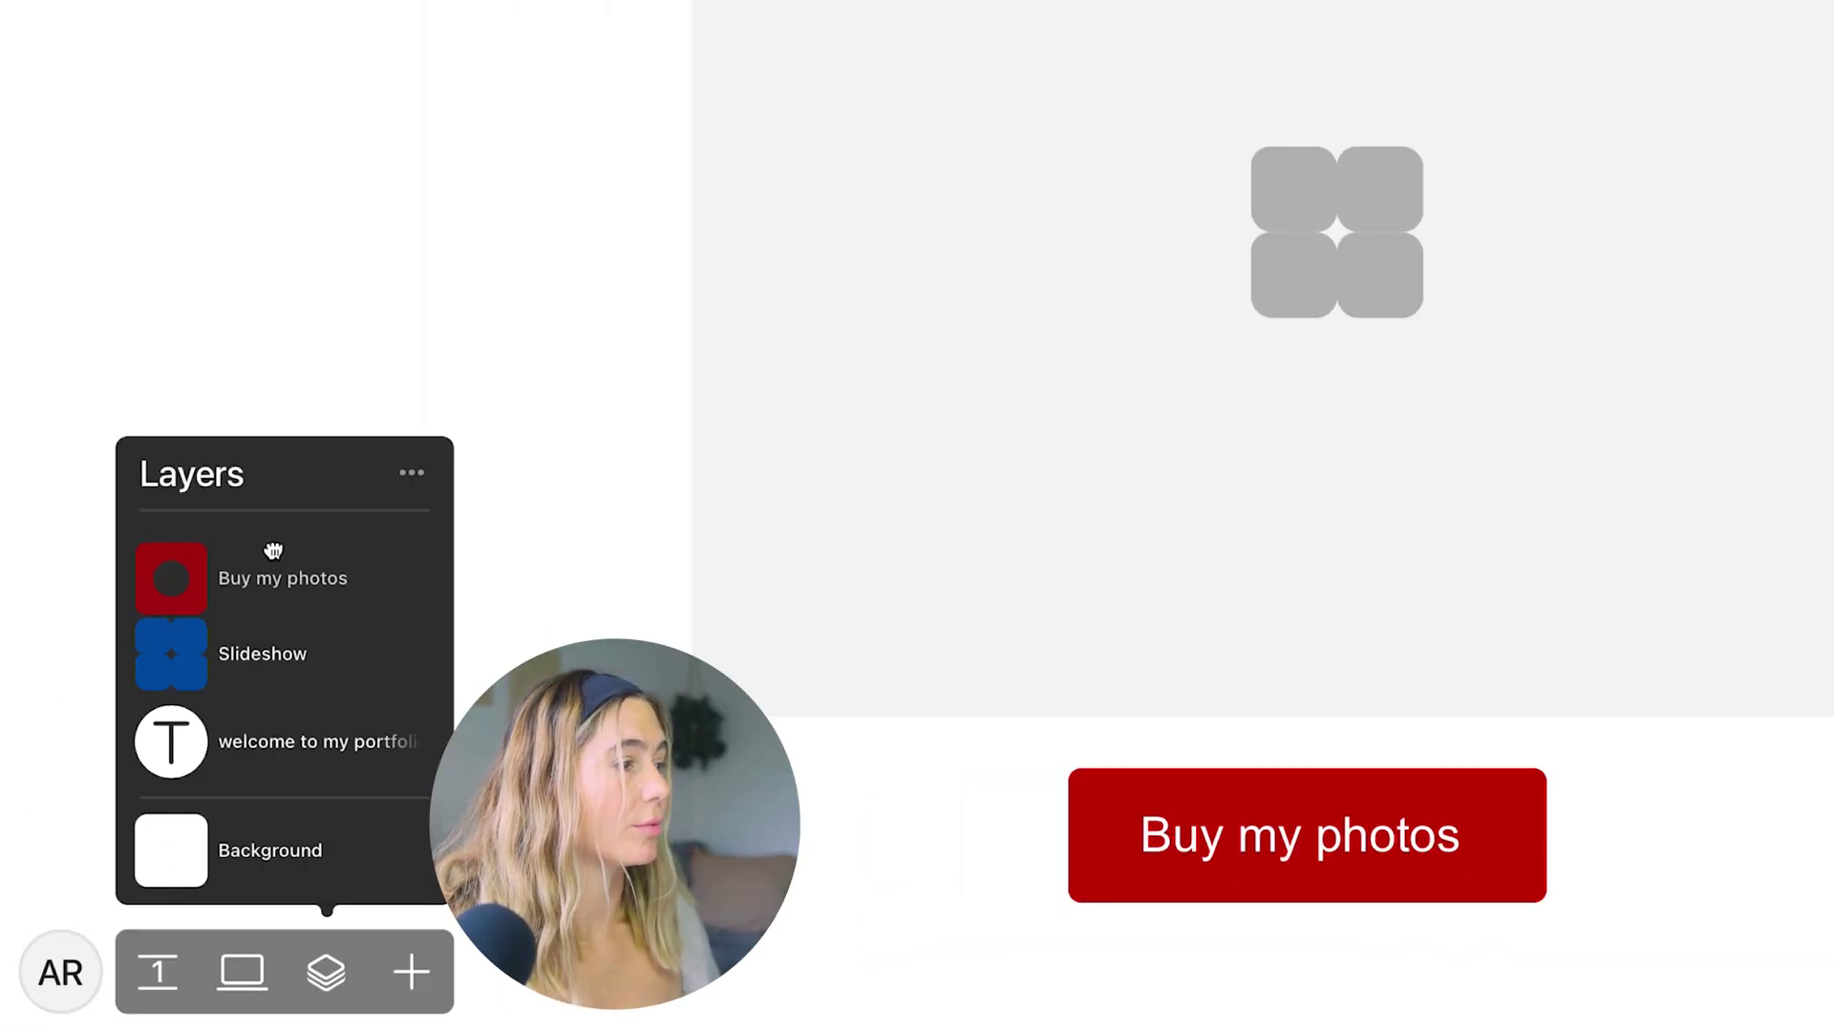
{"action": "left_click", "coordinate": [1003, 855]}
Add a second page titled 'Purchases' and edit the first page's title
{"action": "left_click", "coordinate": [158, 971]}
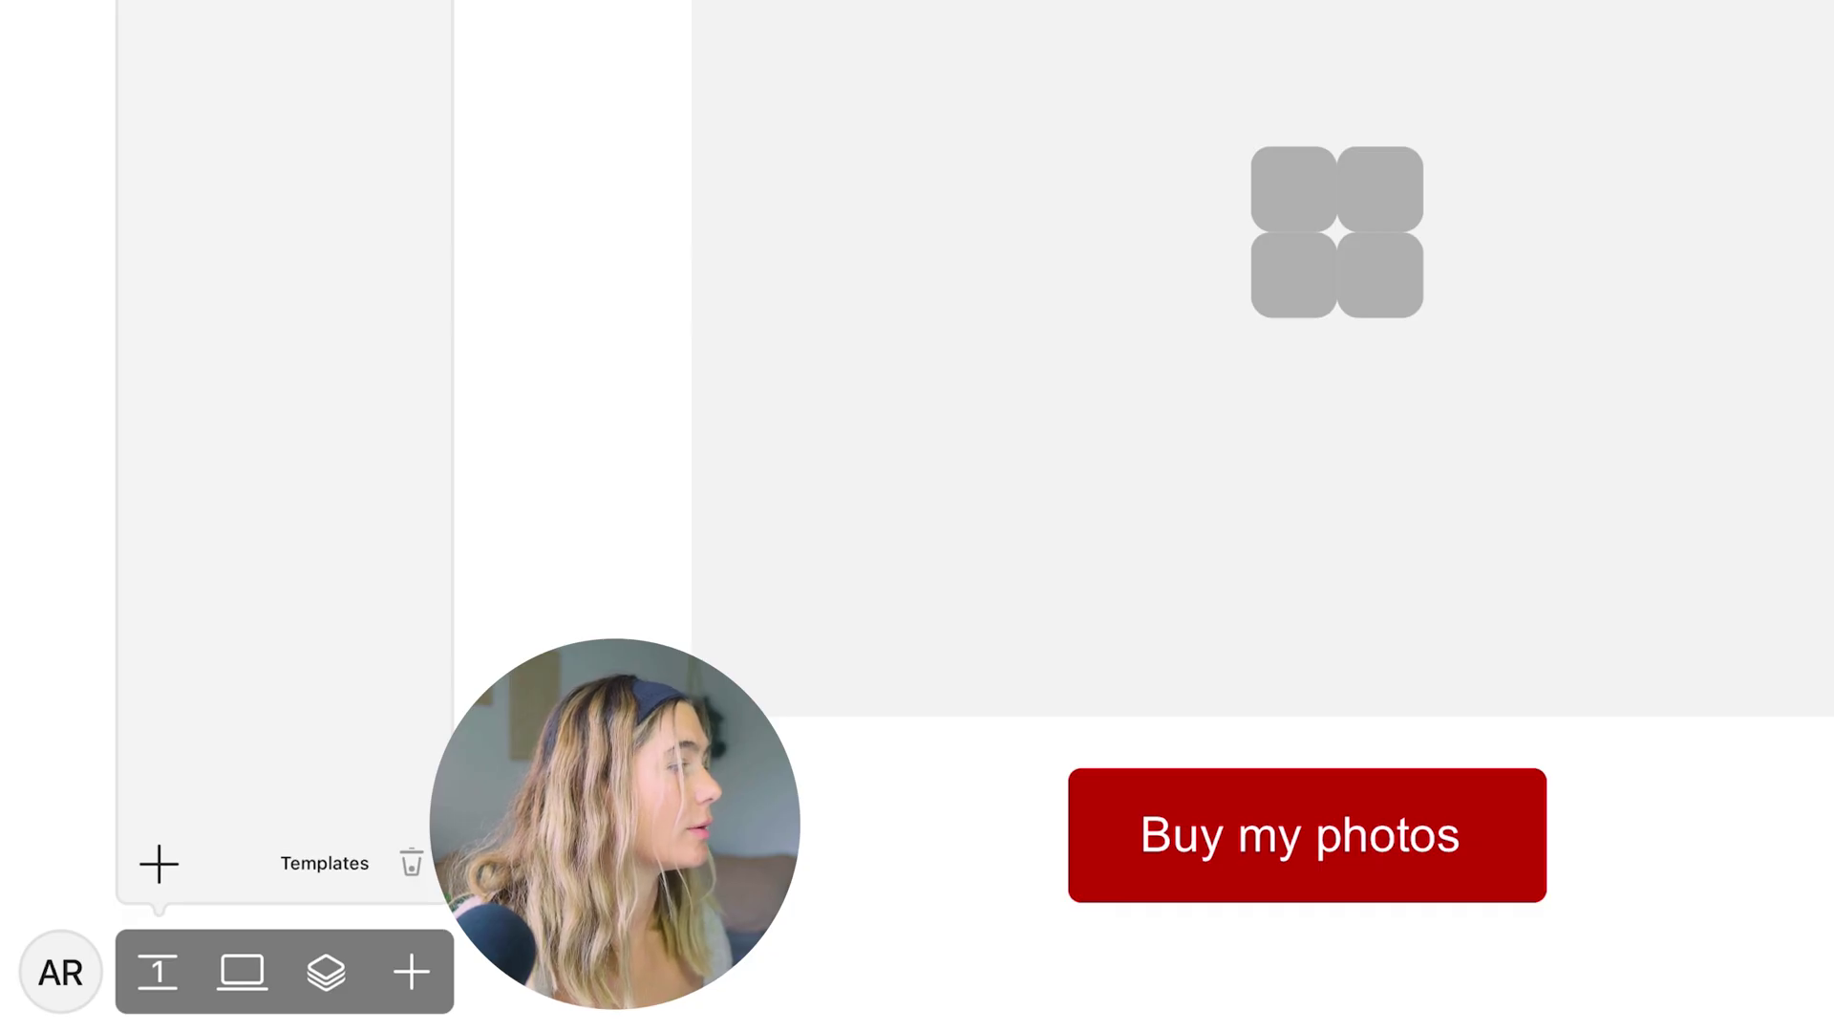
{"action": "left_click", "coordinate": [160, 884]}
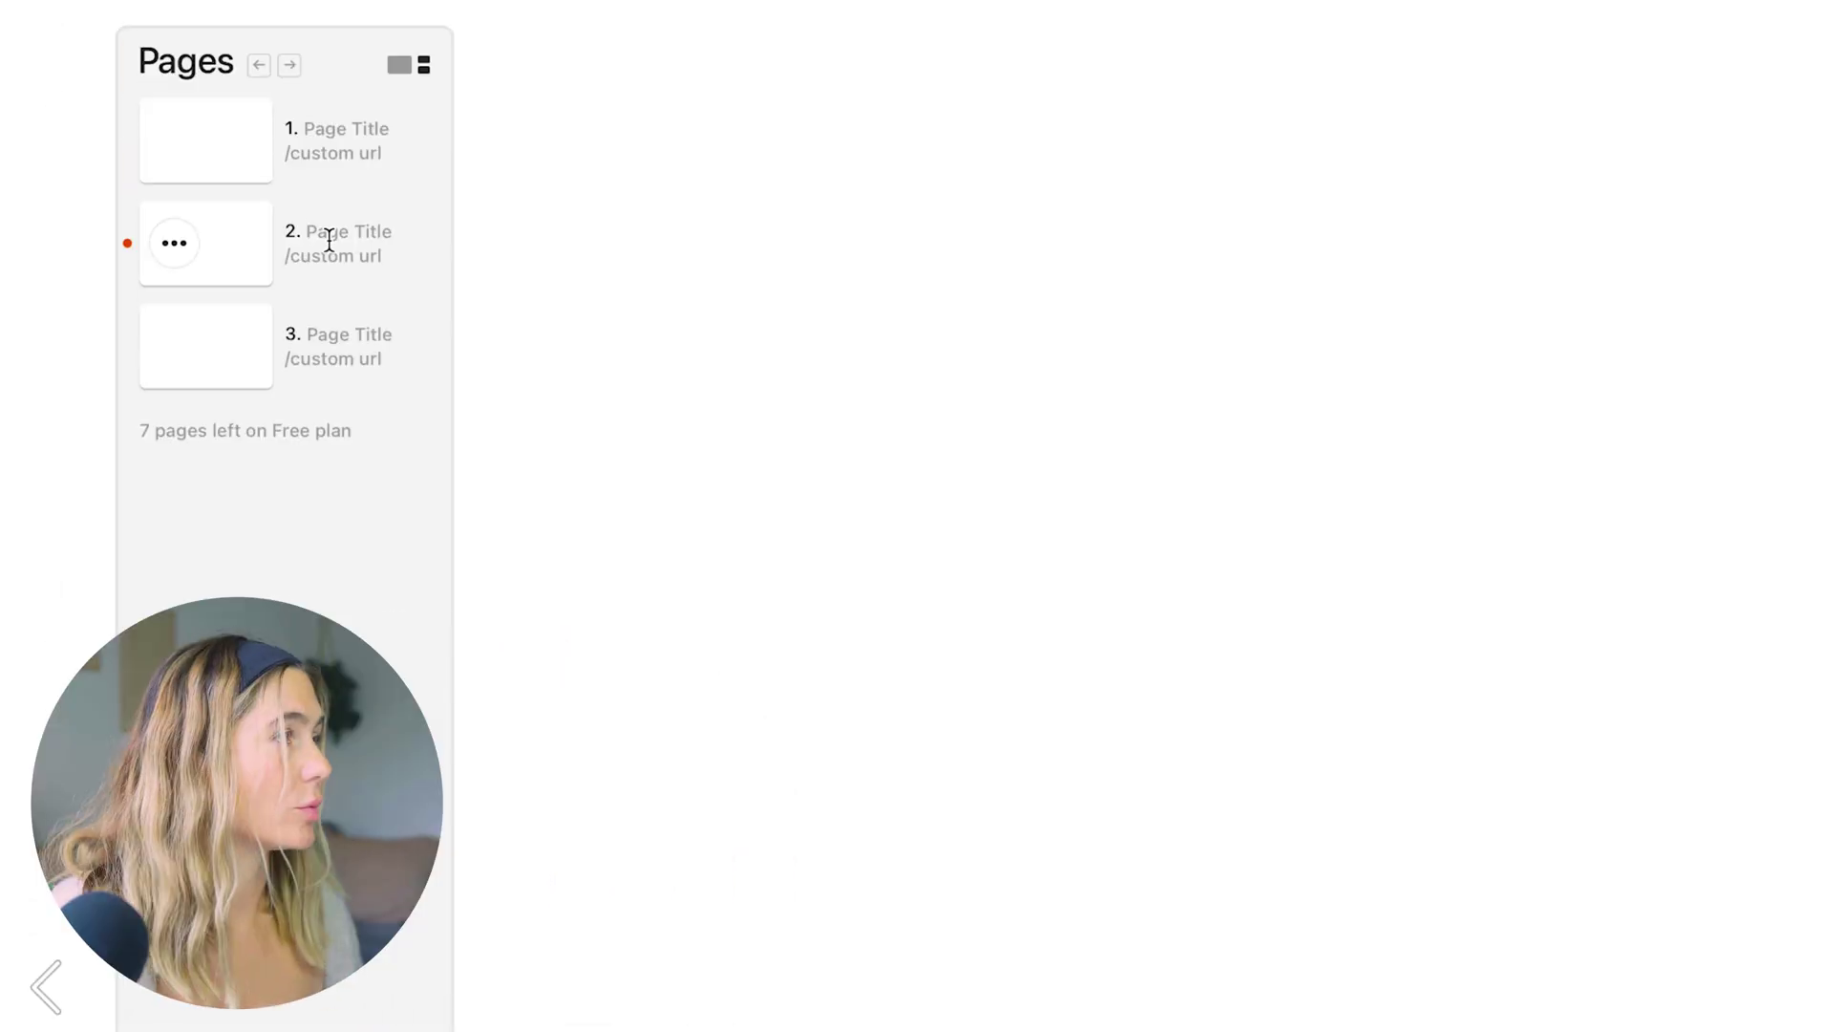
{"action": "left_click", "coordinate": [329, 239]}
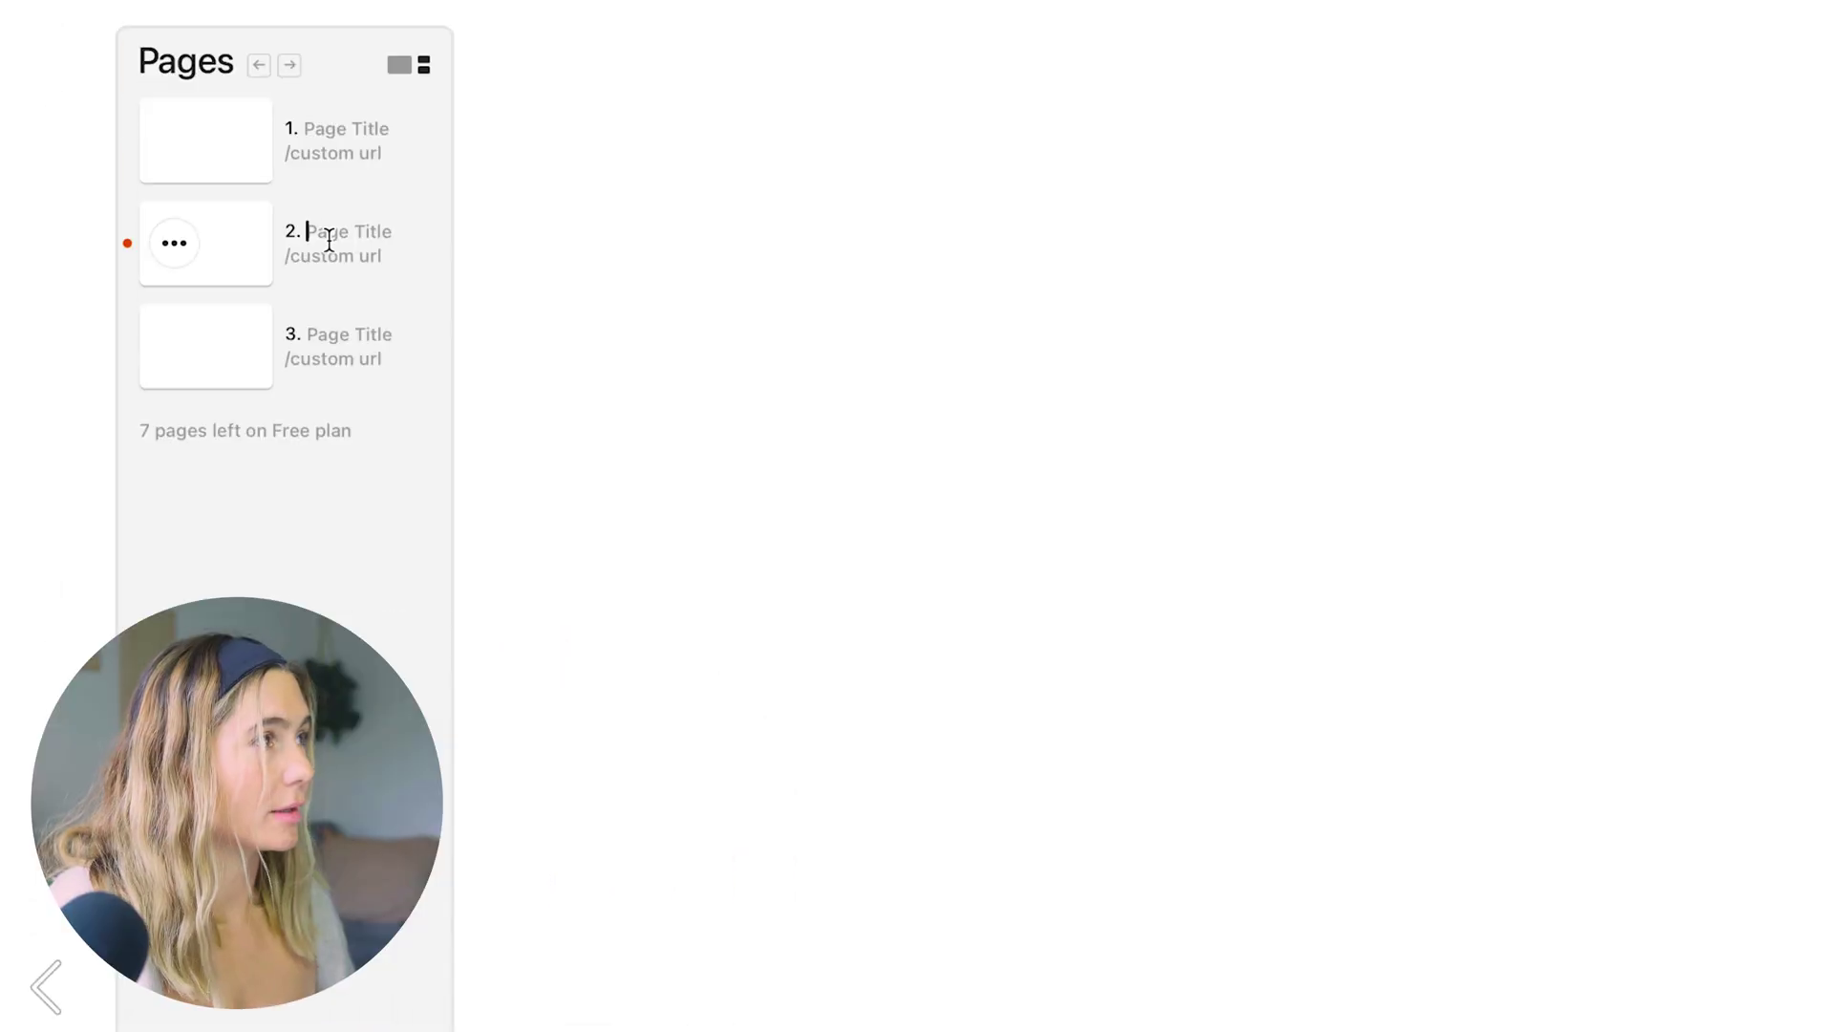
{"action": "type", "text": "Purcha"}
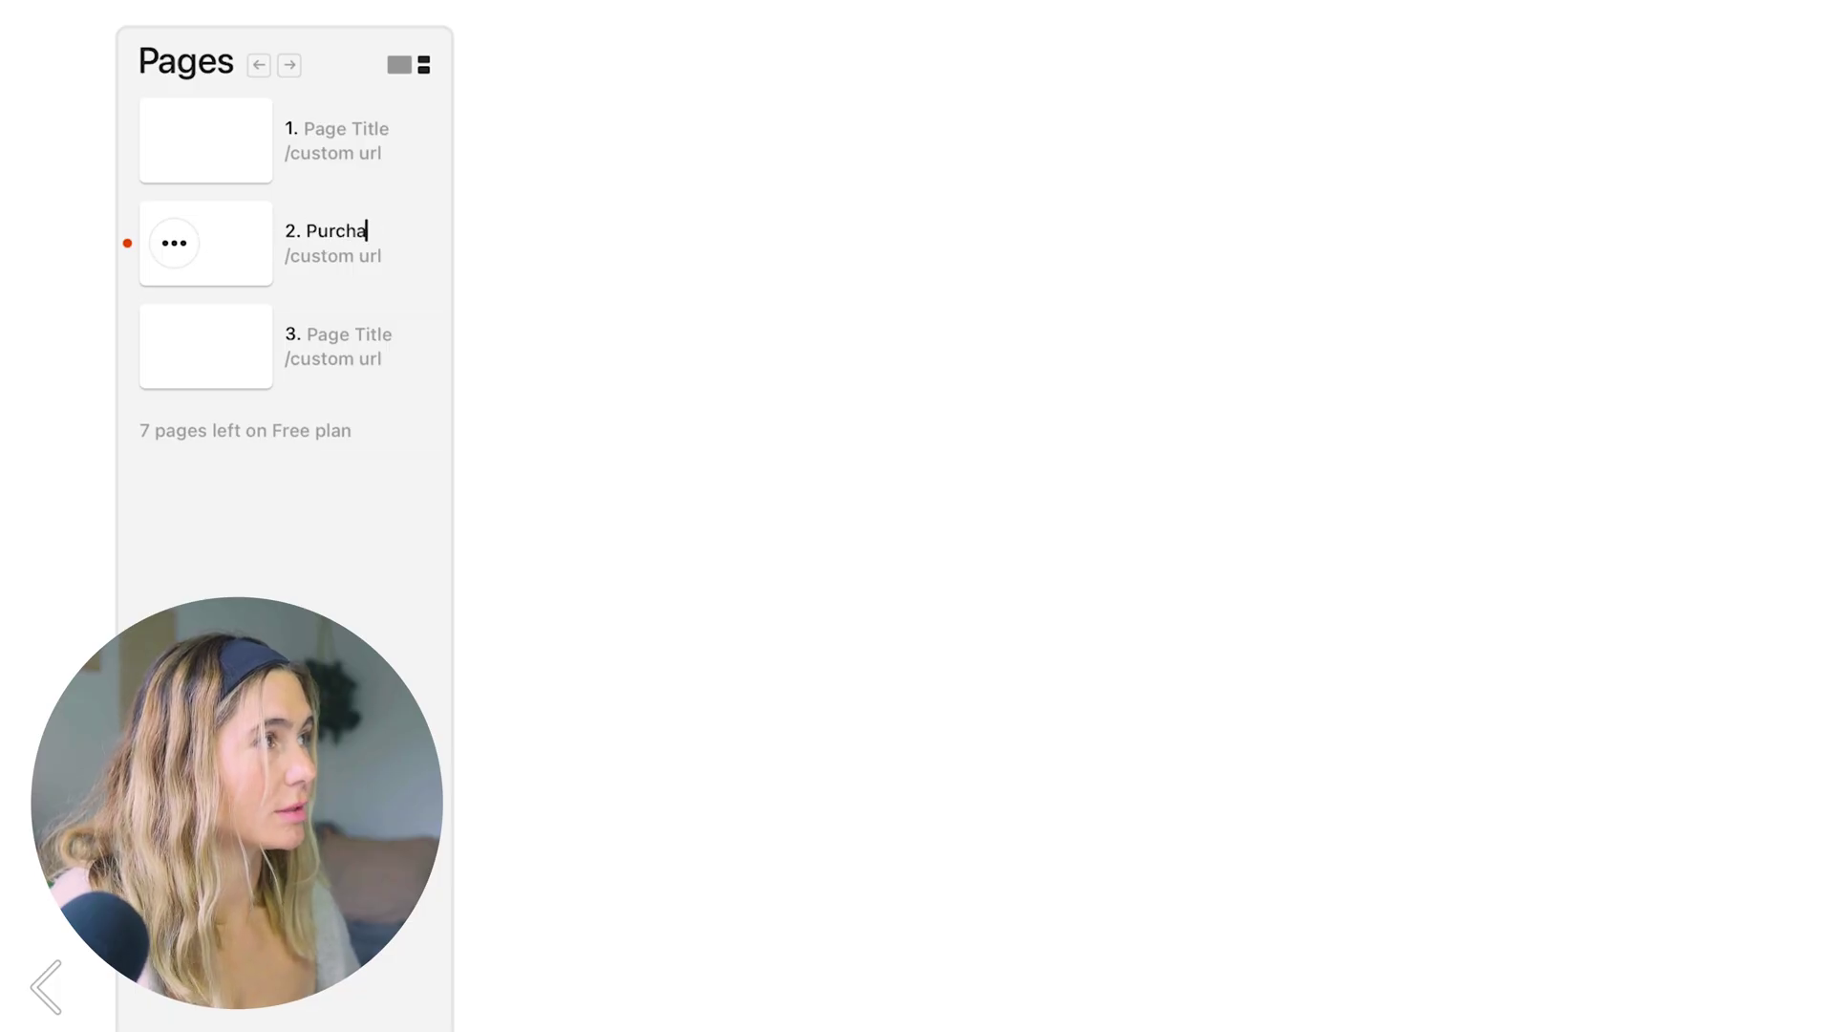
{"action": "type", "text": "ses"}
{"action": "left_click", "coordinate": [306, 128]}
{"action": "type", "text": "H"}
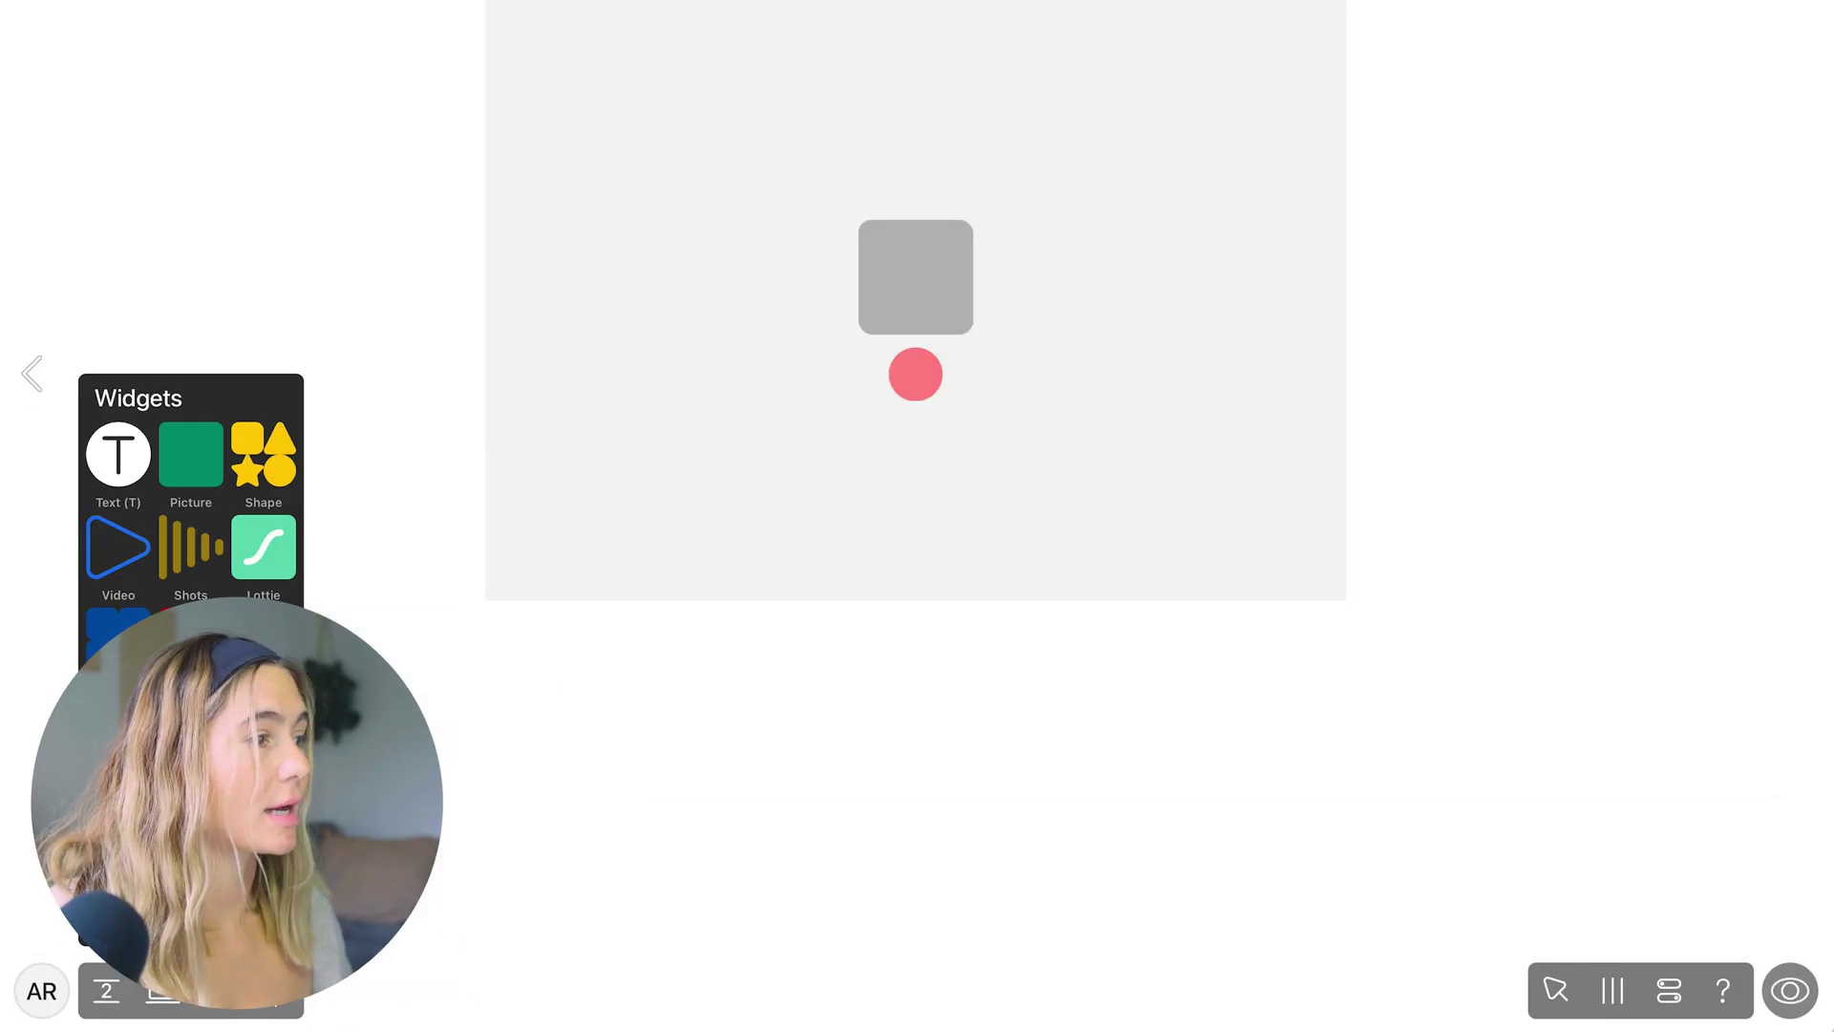
{"action": "key", "text": "Escape"}
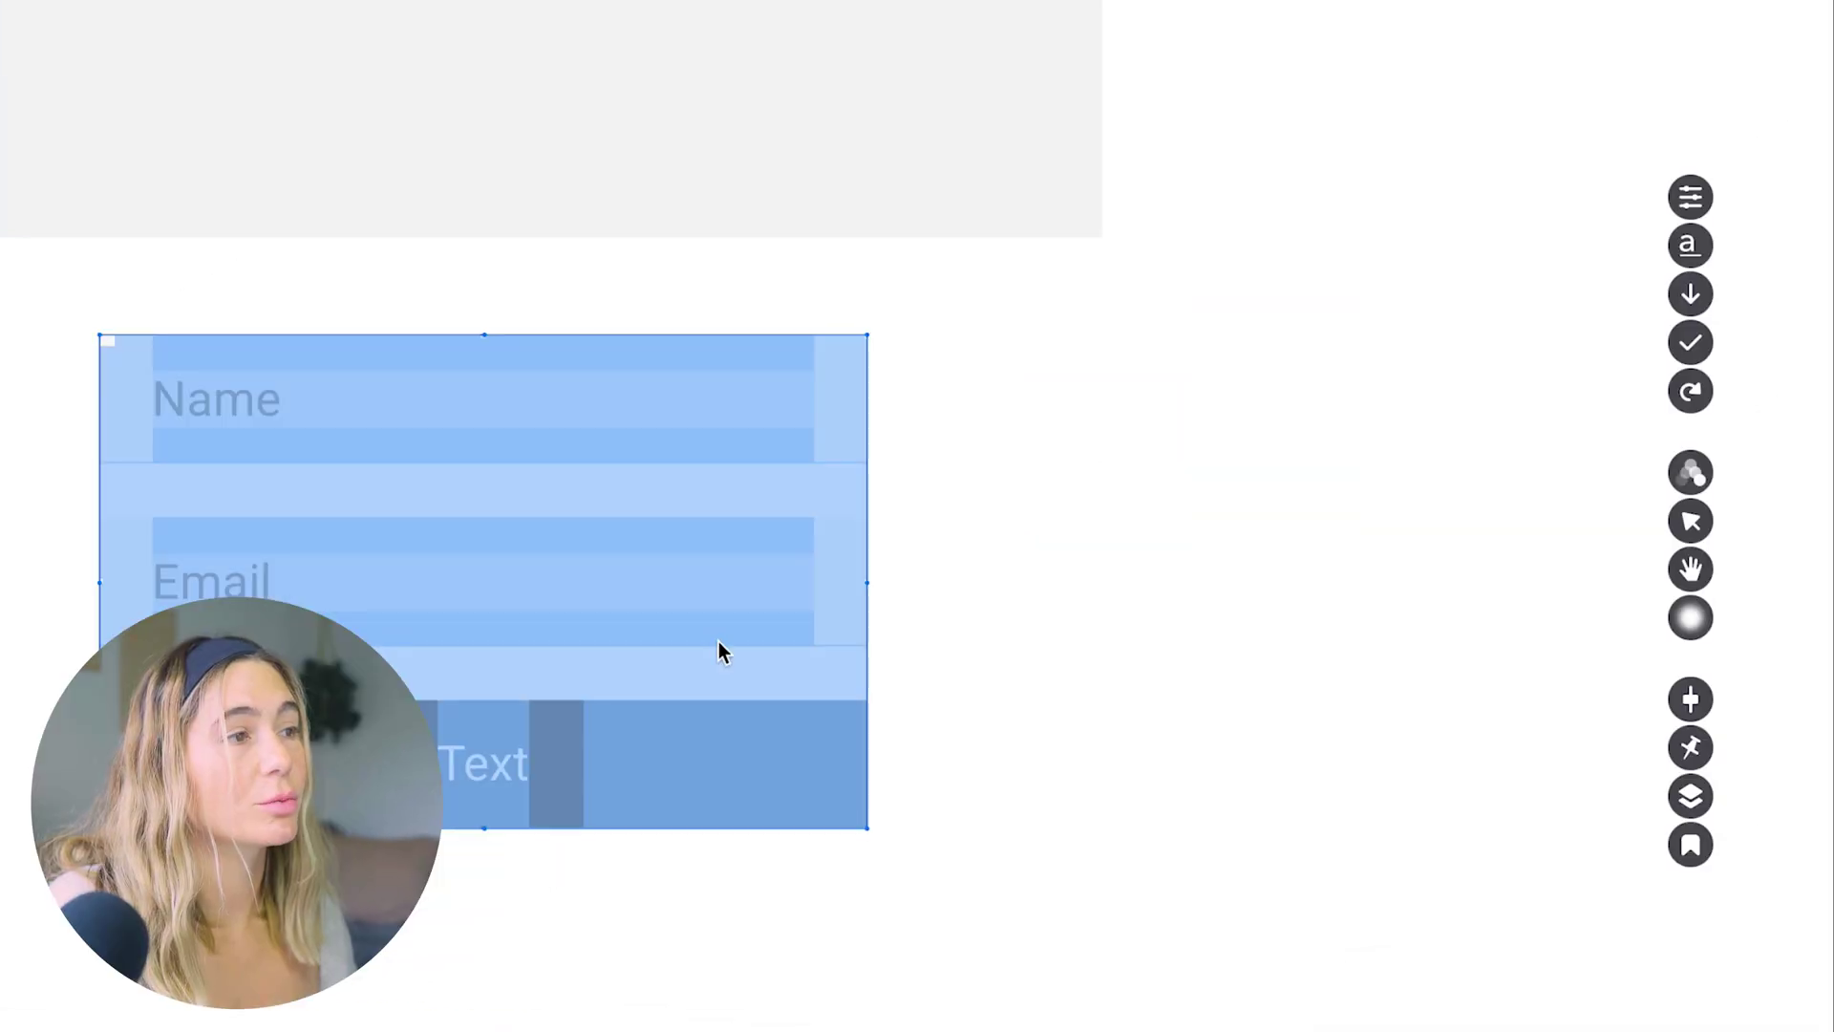
Review the form's field and button styles, keep the stacked layout, and start adding a Name field
{"action": "left_click", "coordinate": [1689, 198]}
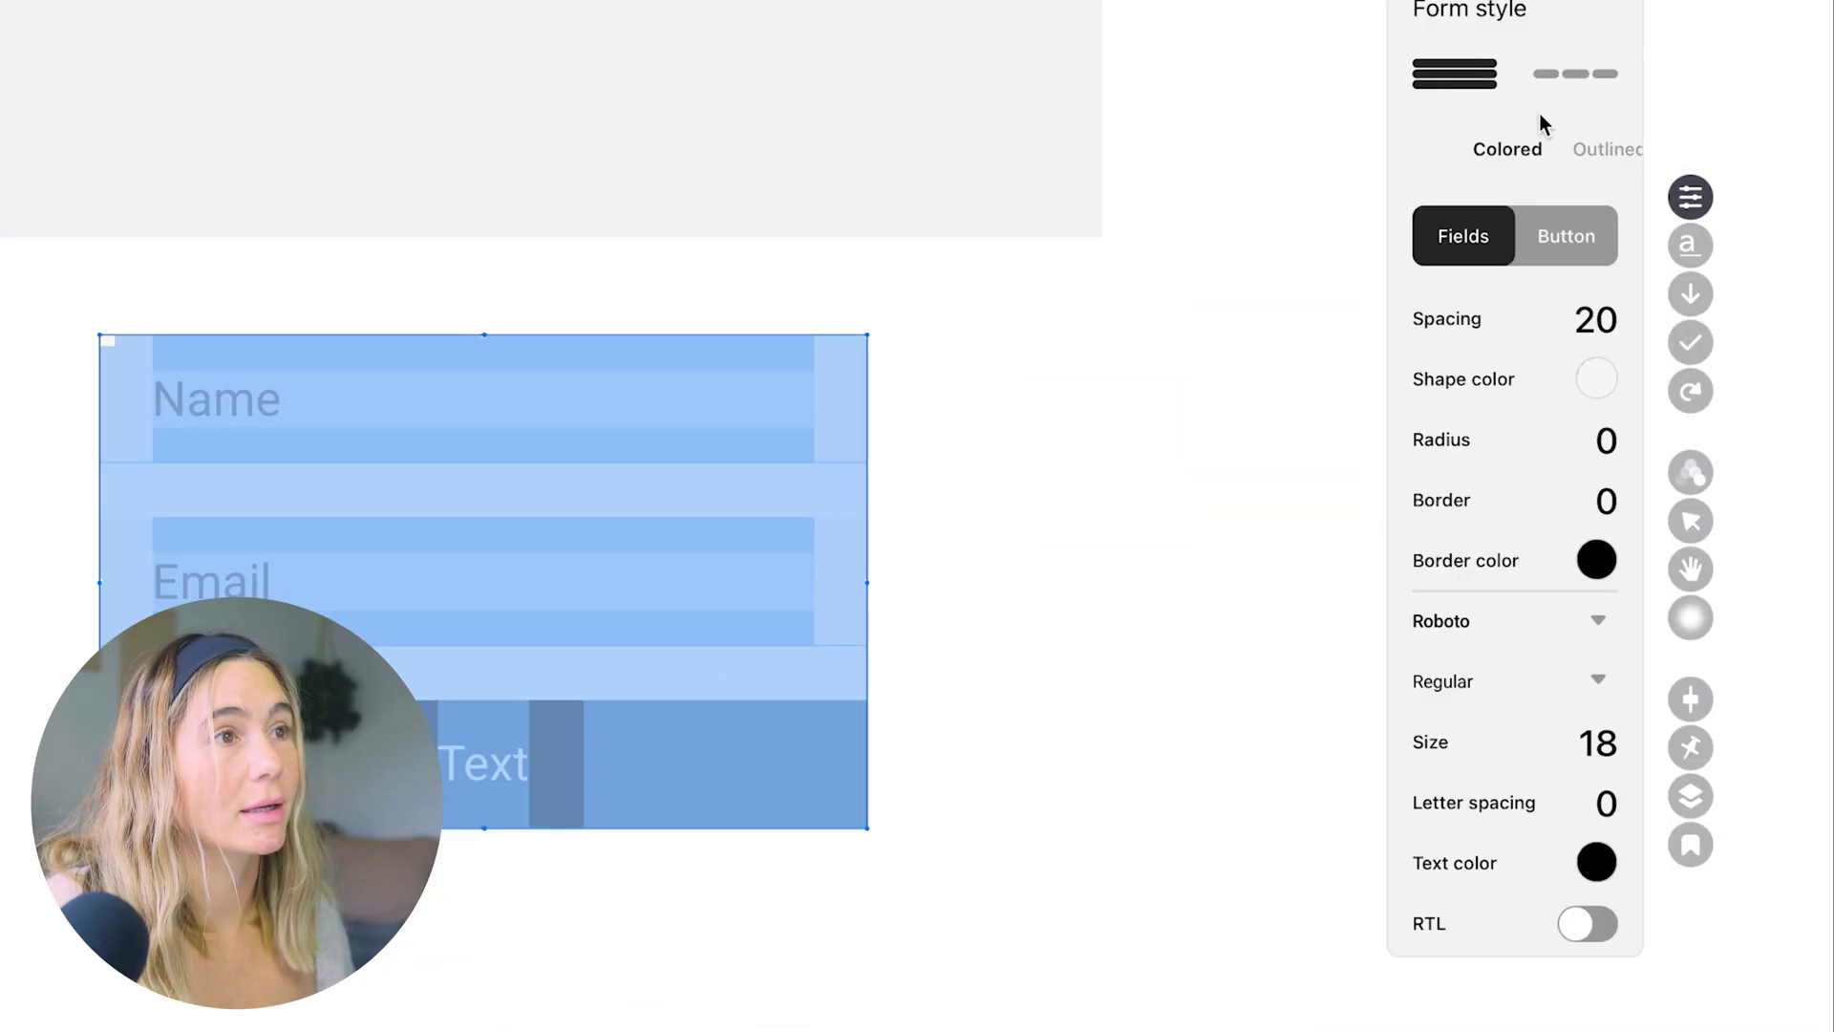
{"action": "left_click", "coordinate": [1561, 238]}
{"action": "left_click", "coordinate": [1488, 236]}
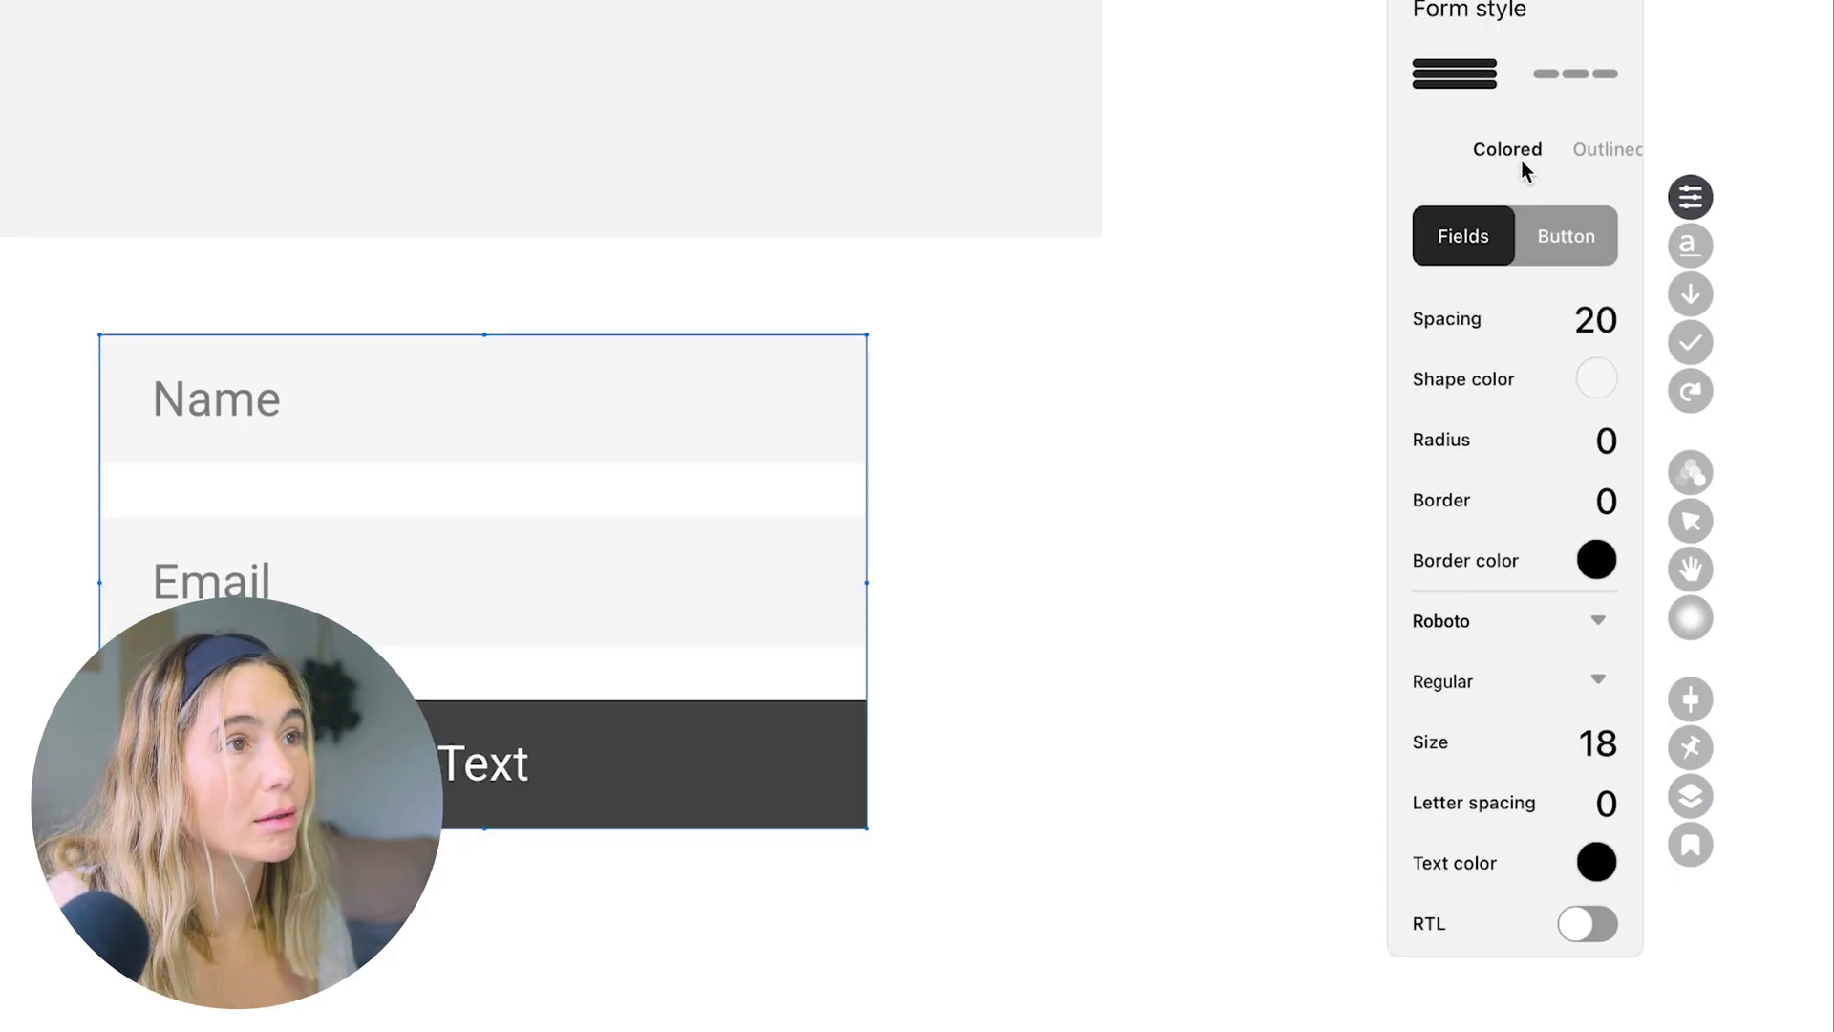
{"action": "left_click", "coordinate": [1601, 82]}
{"action": "left_click", "coordinate": [1456, 73]}
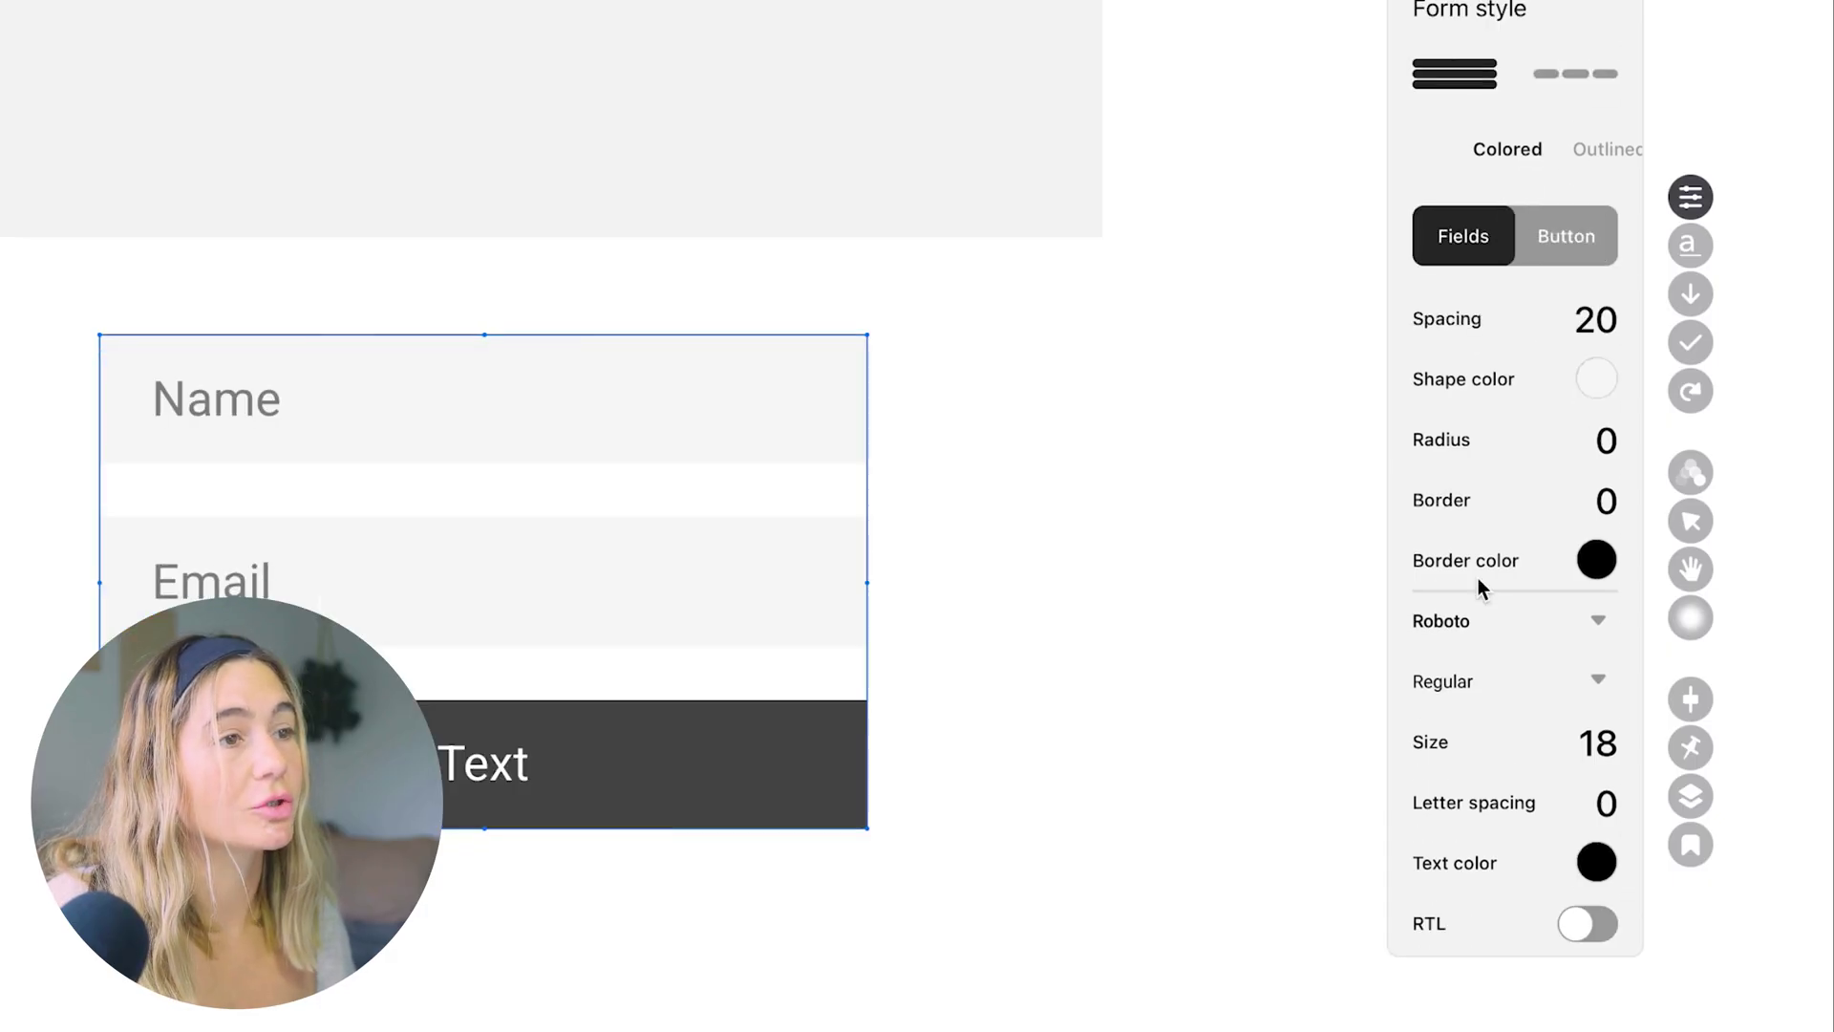
{"action": "left_click", "coordinate": [1689, 246]}
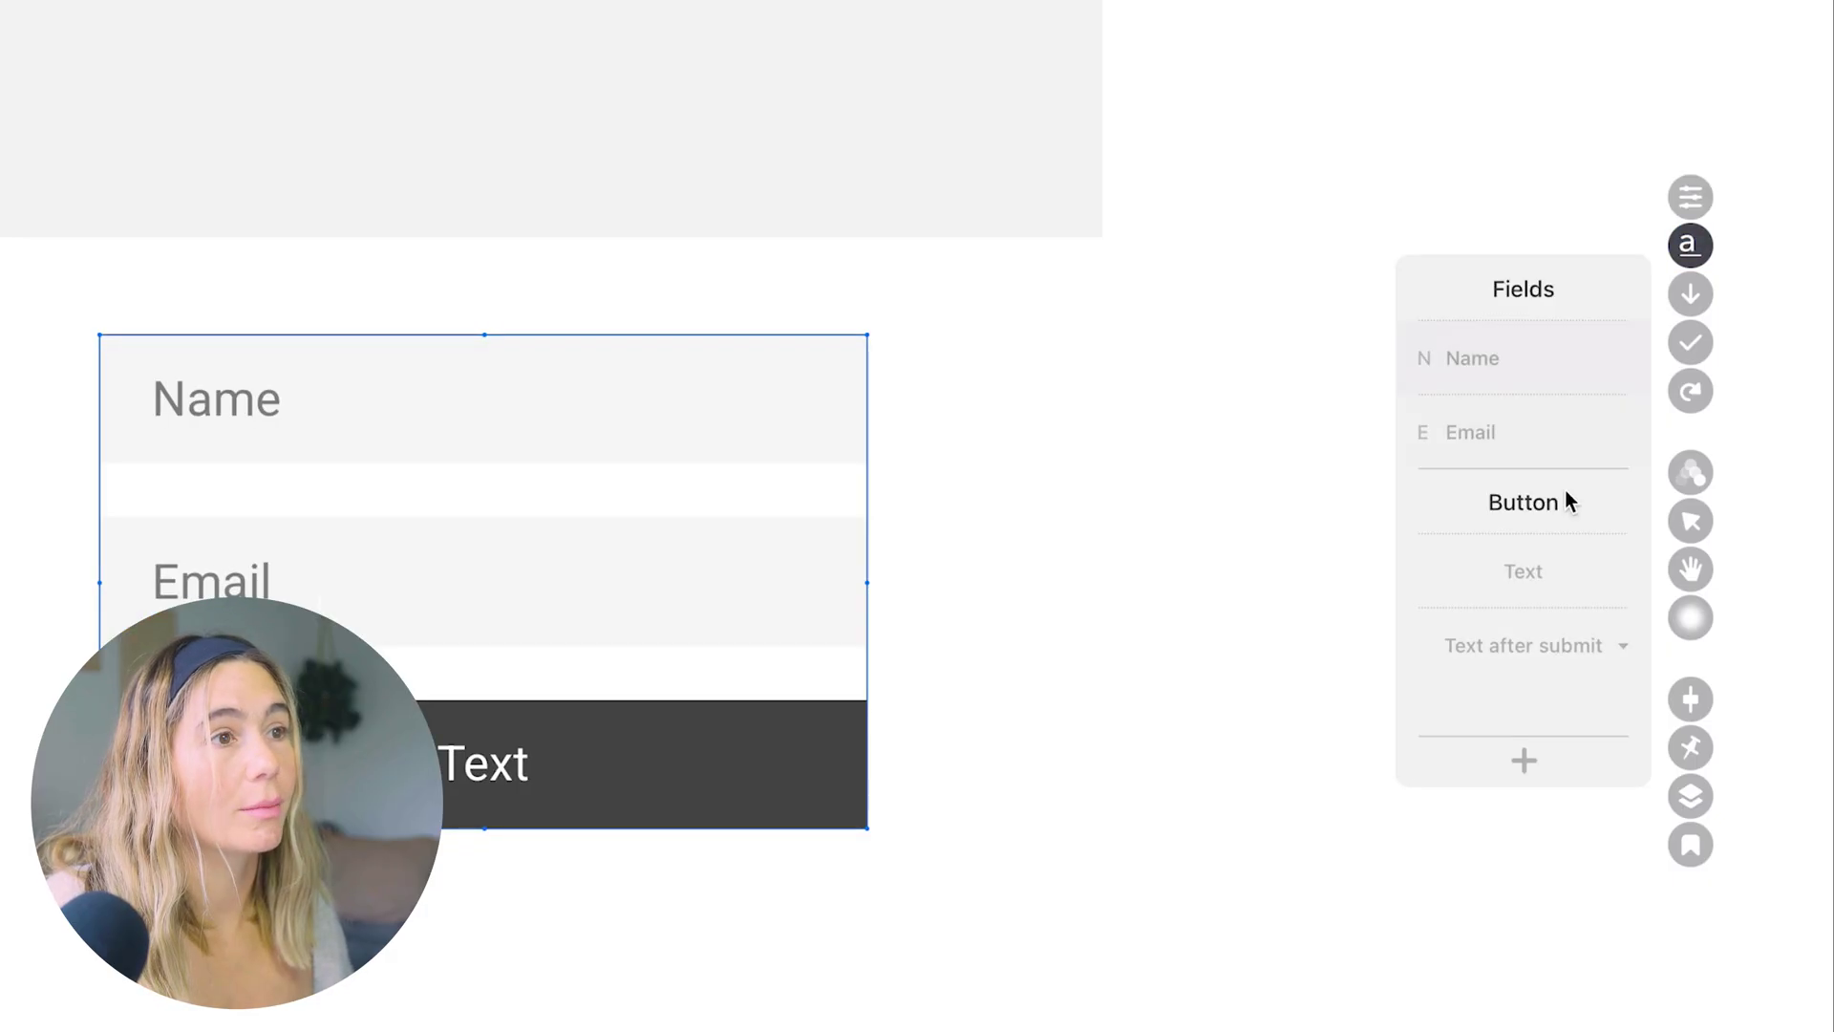
{"action": "left_click", "coordinate": [1521, 770]}
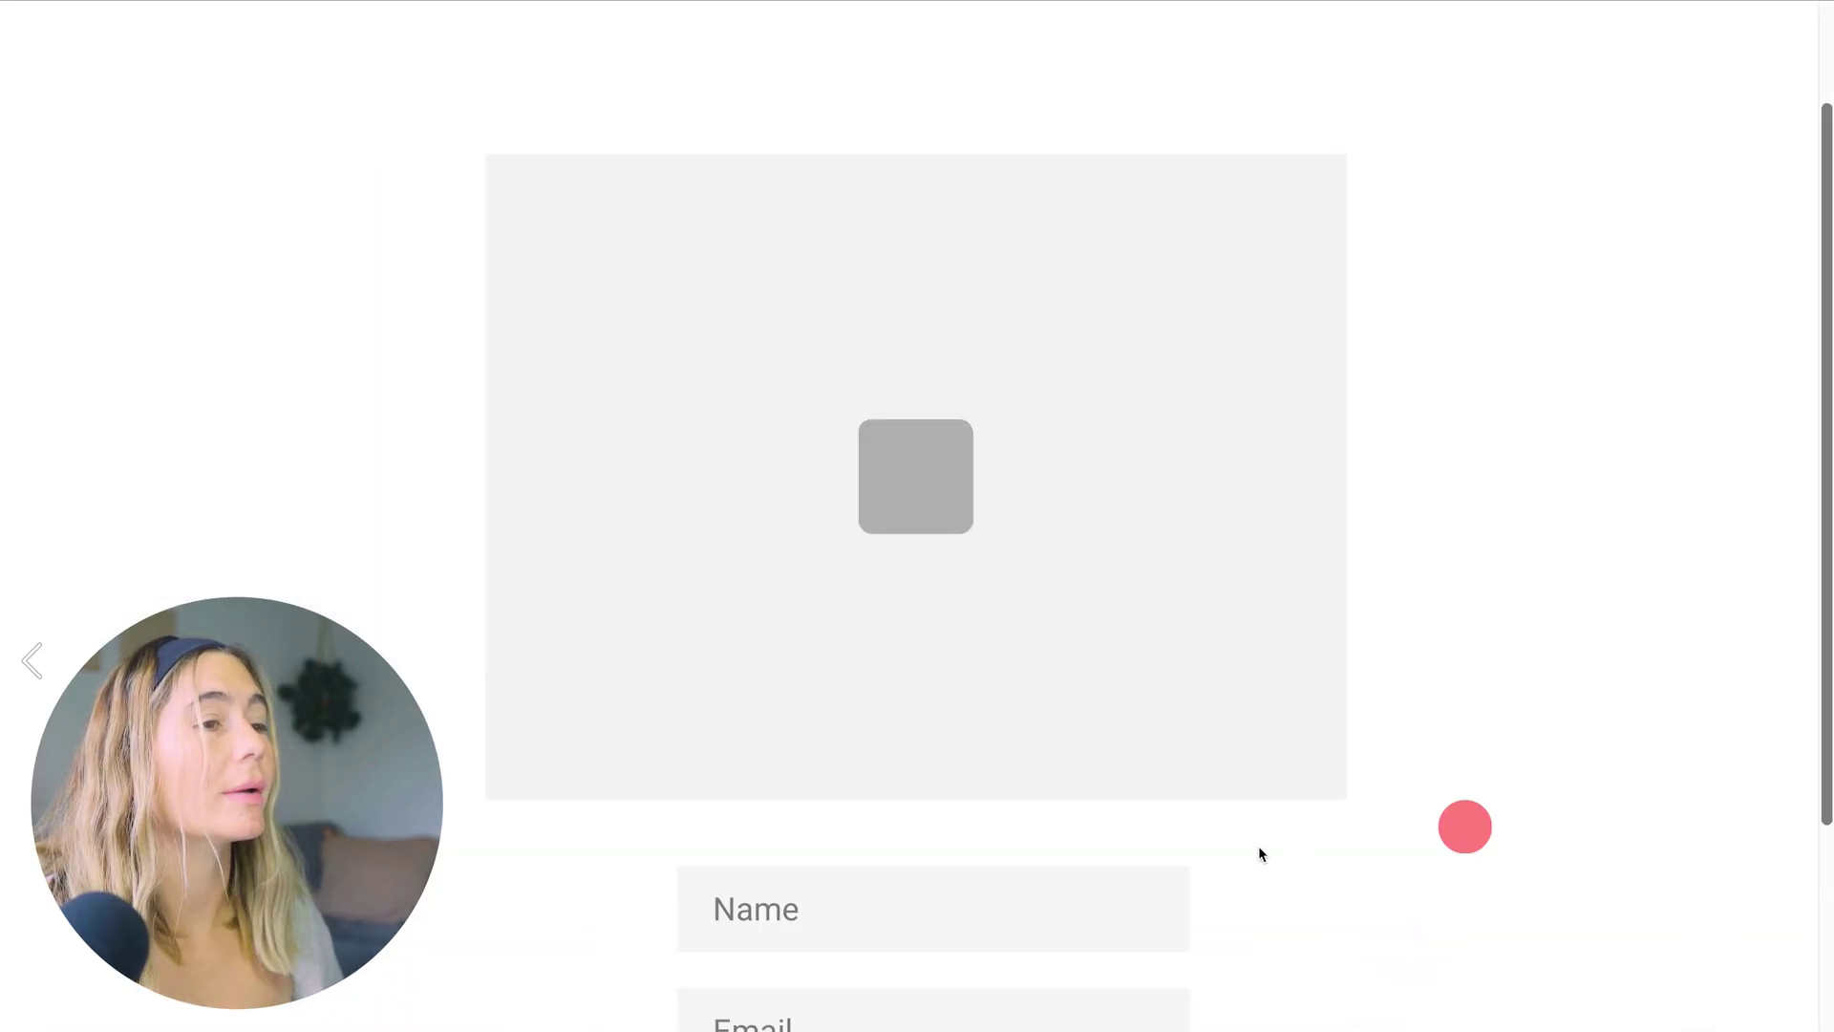
{"action": "scroll", "coordinate": [1258, 845], "scroll_direction": "down", "scroll_amount": 2}
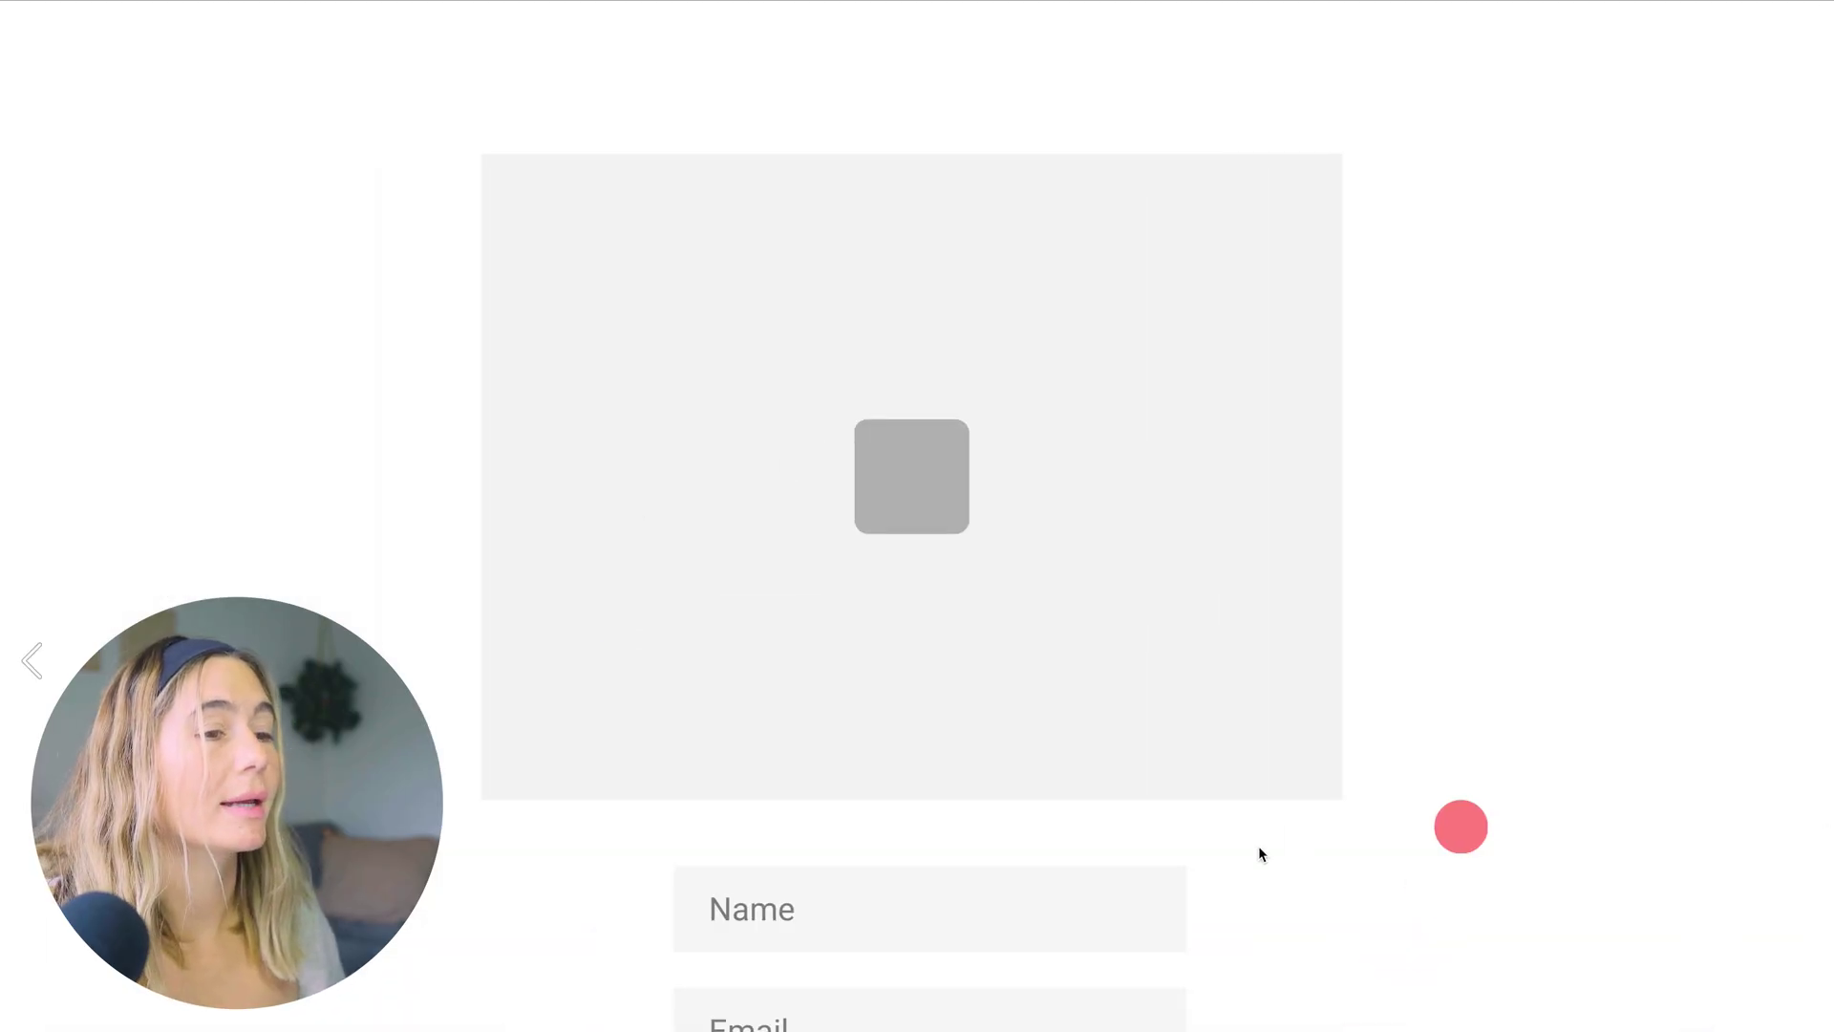
{"action": "scroll", "coordinate": [1248, 787], "scroll_direction": "down", "scroll_amount": 8}
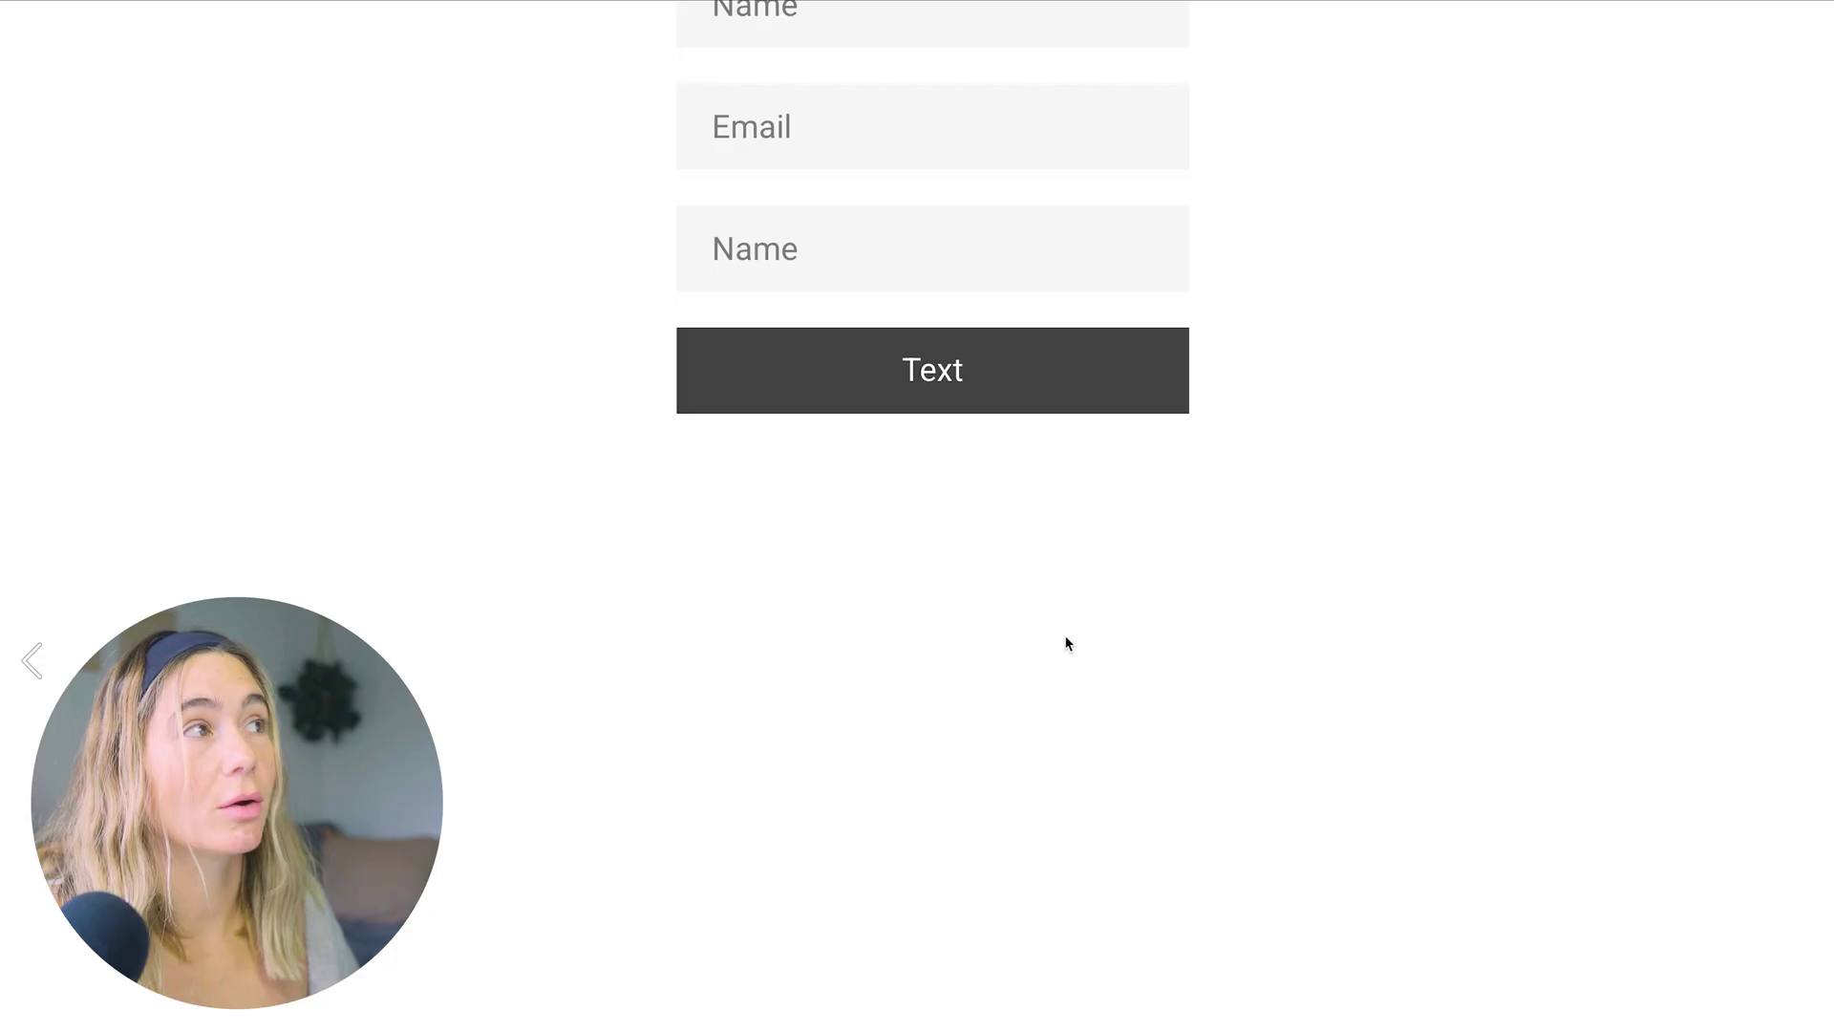
{"action": "scroll", "coordinate": [1067, 643], "scroll_direction": "up", "scroll_amount": 6}
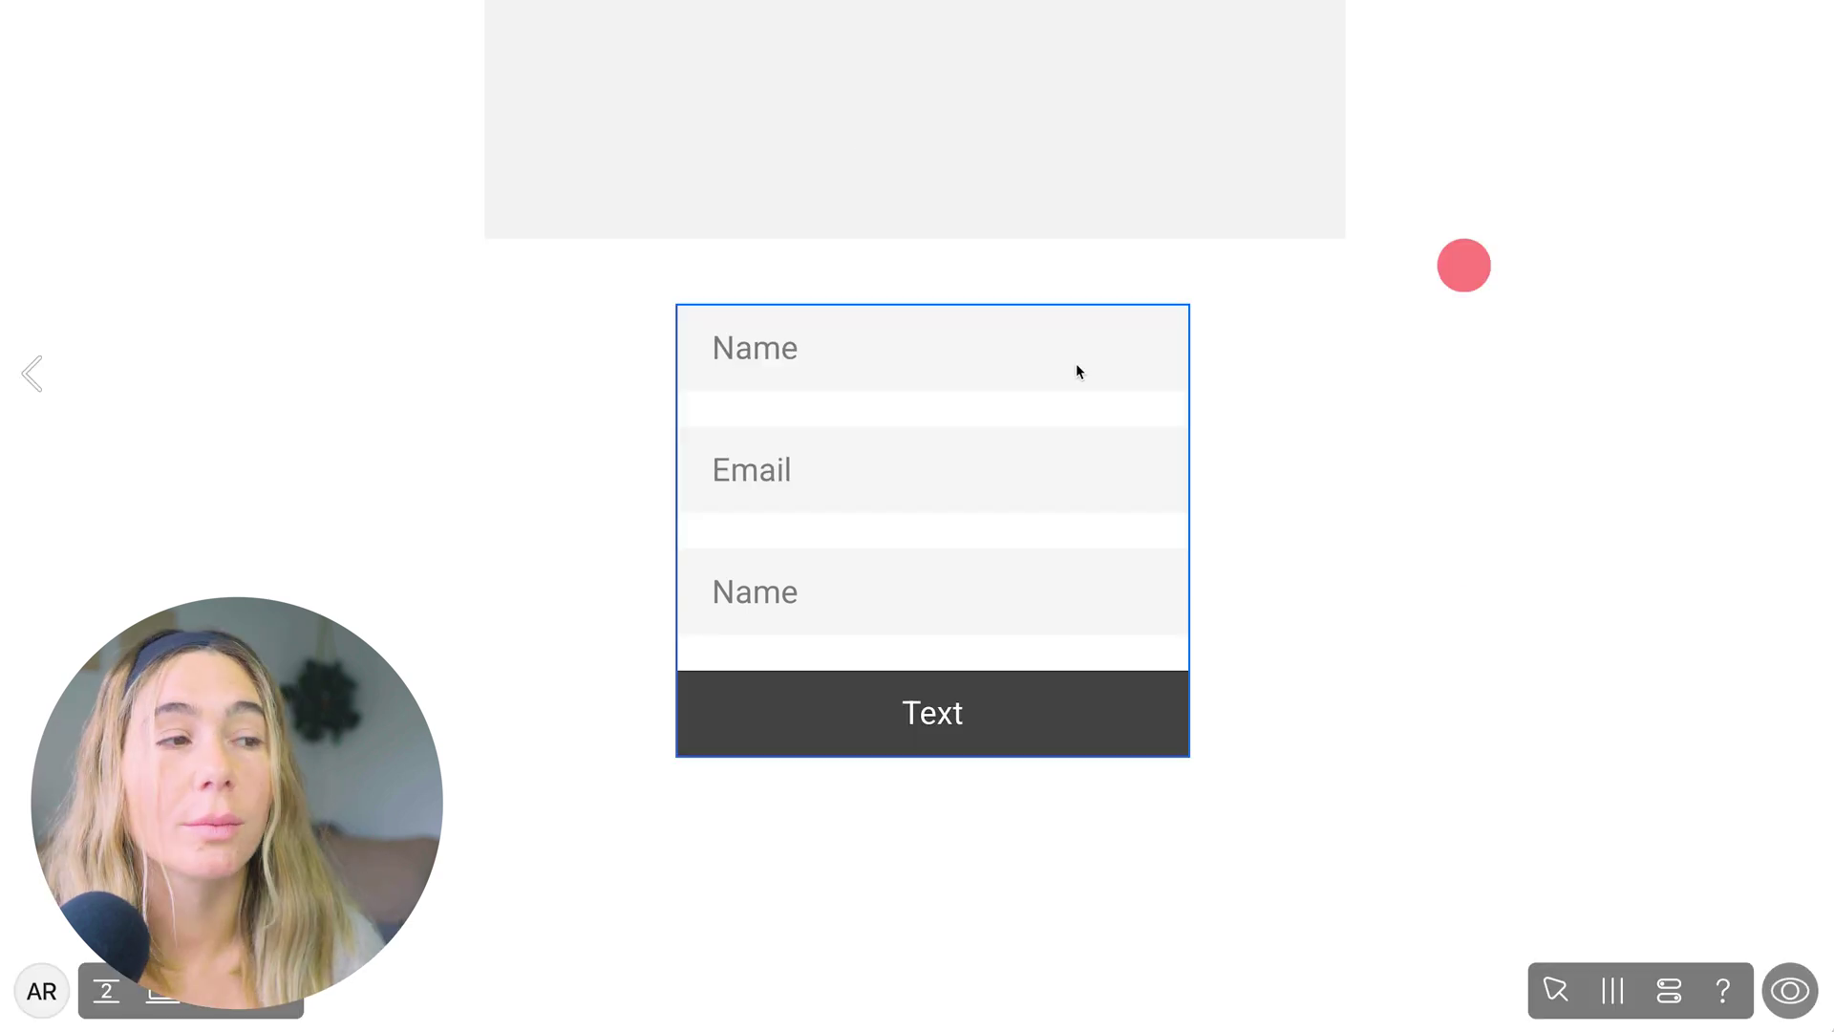
{"action": "left_click", "coordinate": [1788, 948]}
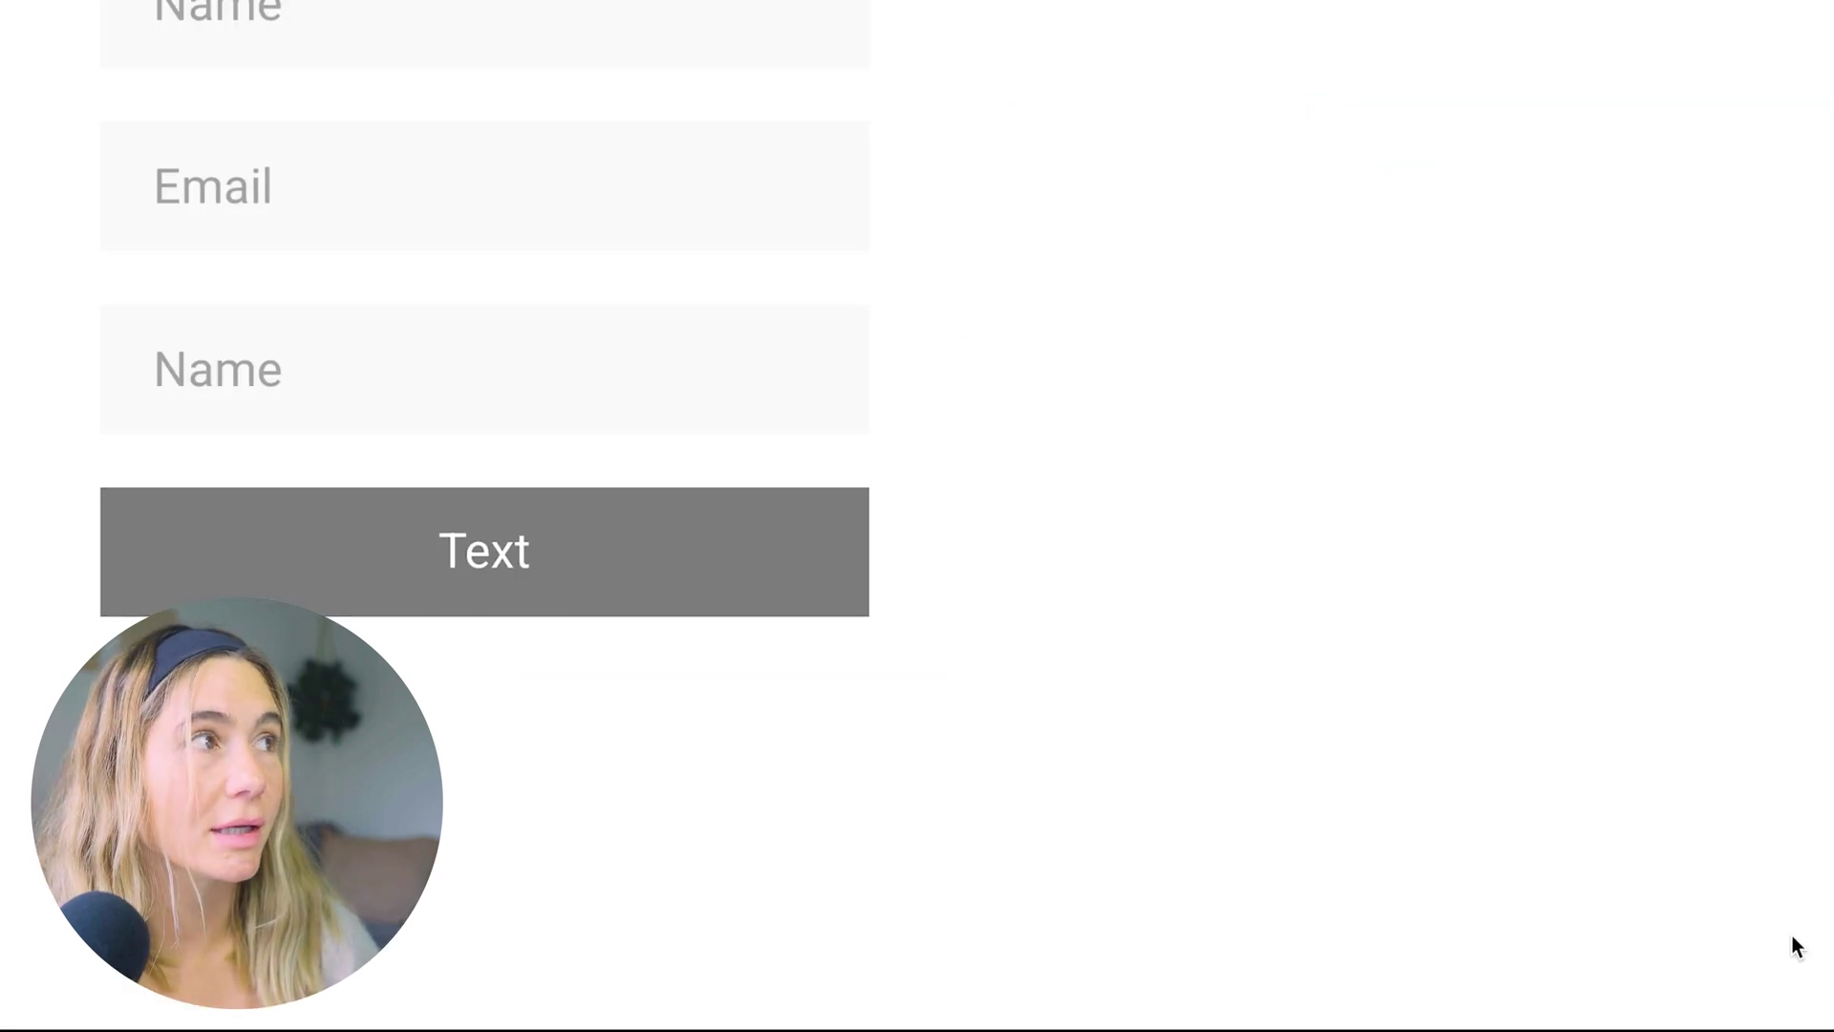
{"action": "mouse_move", "coordinate": [1503, 998]}
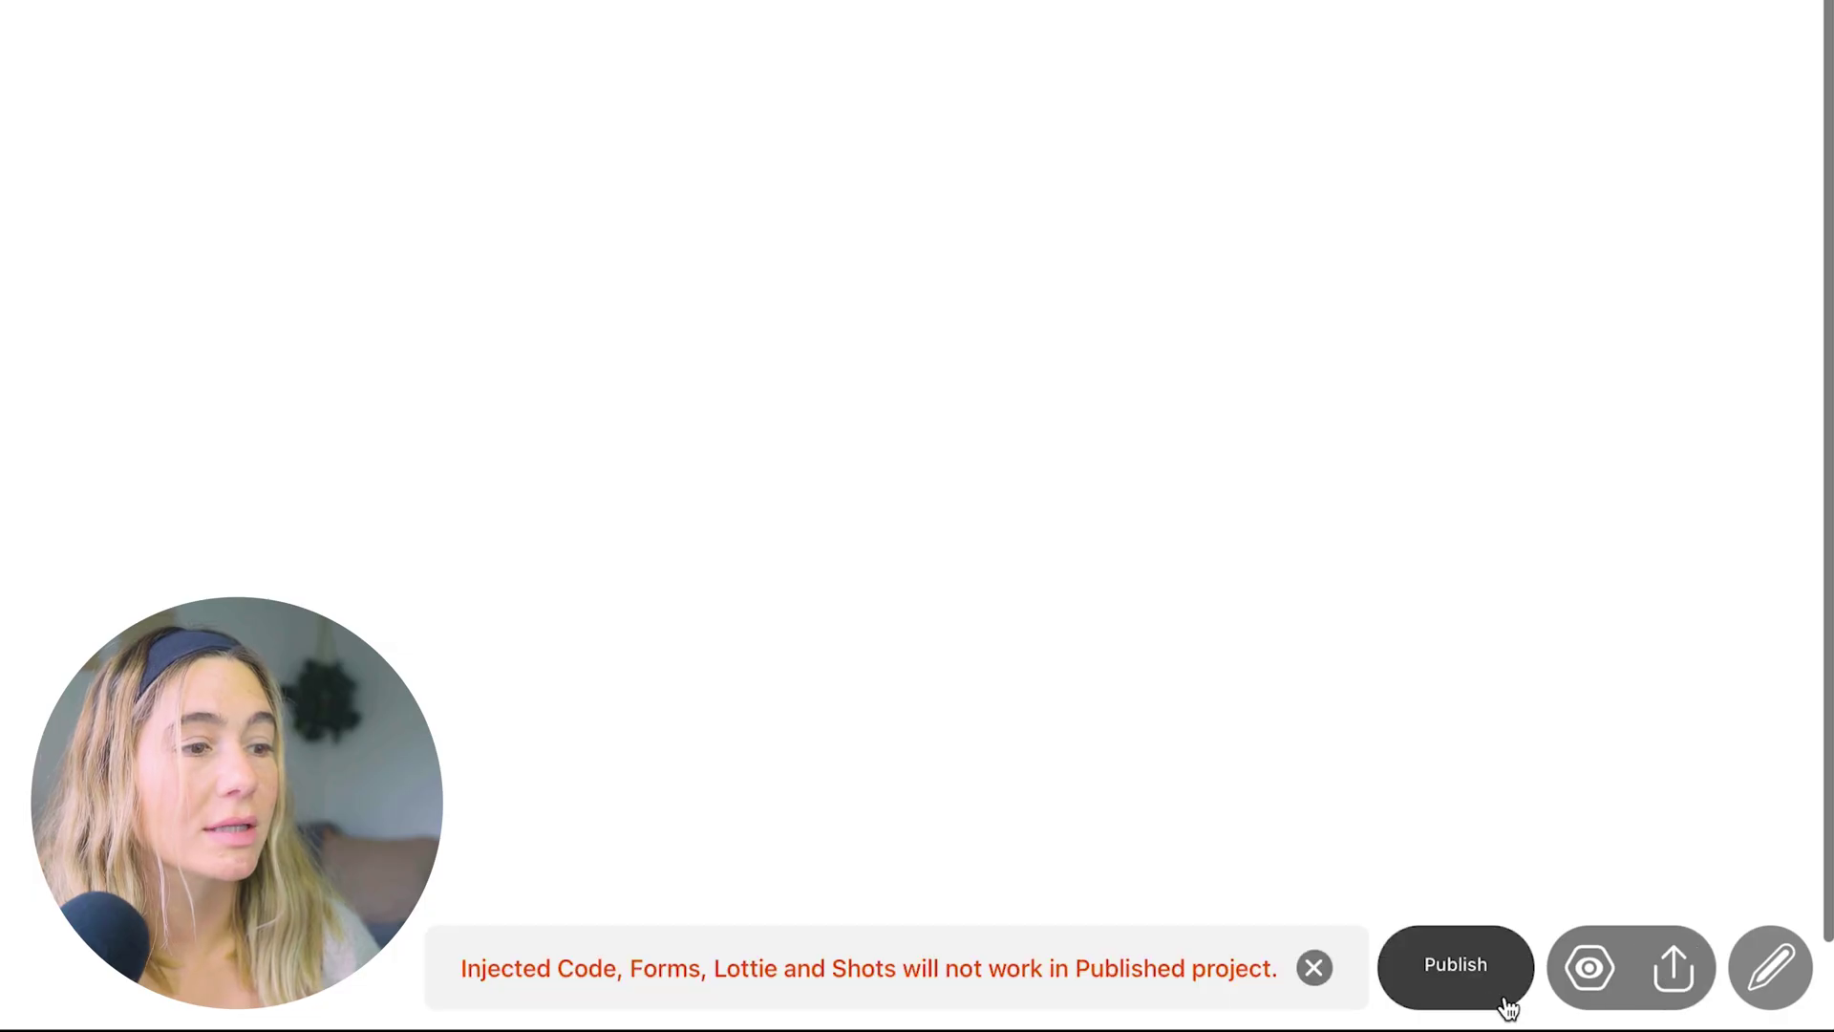
{"action": "left_click", "coordinate": [1769, 964]}
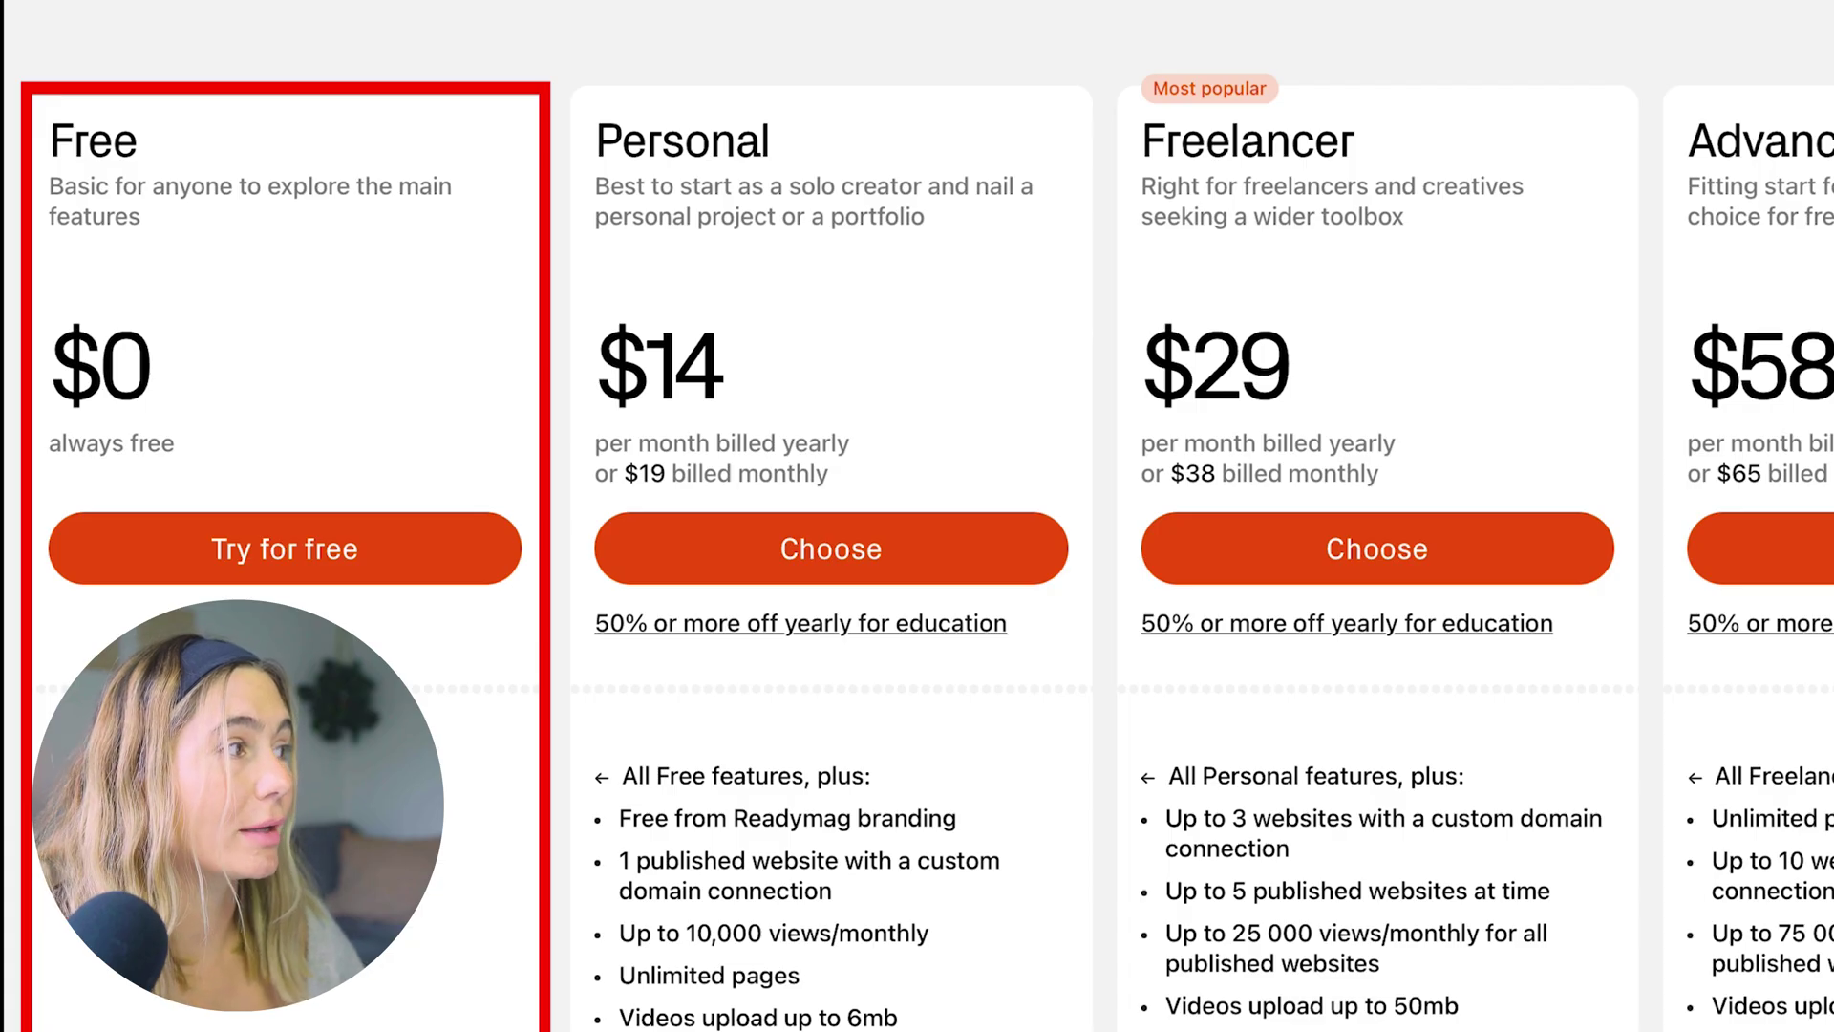
{"action": "mouse_move", "coordinate": [542, 917]}
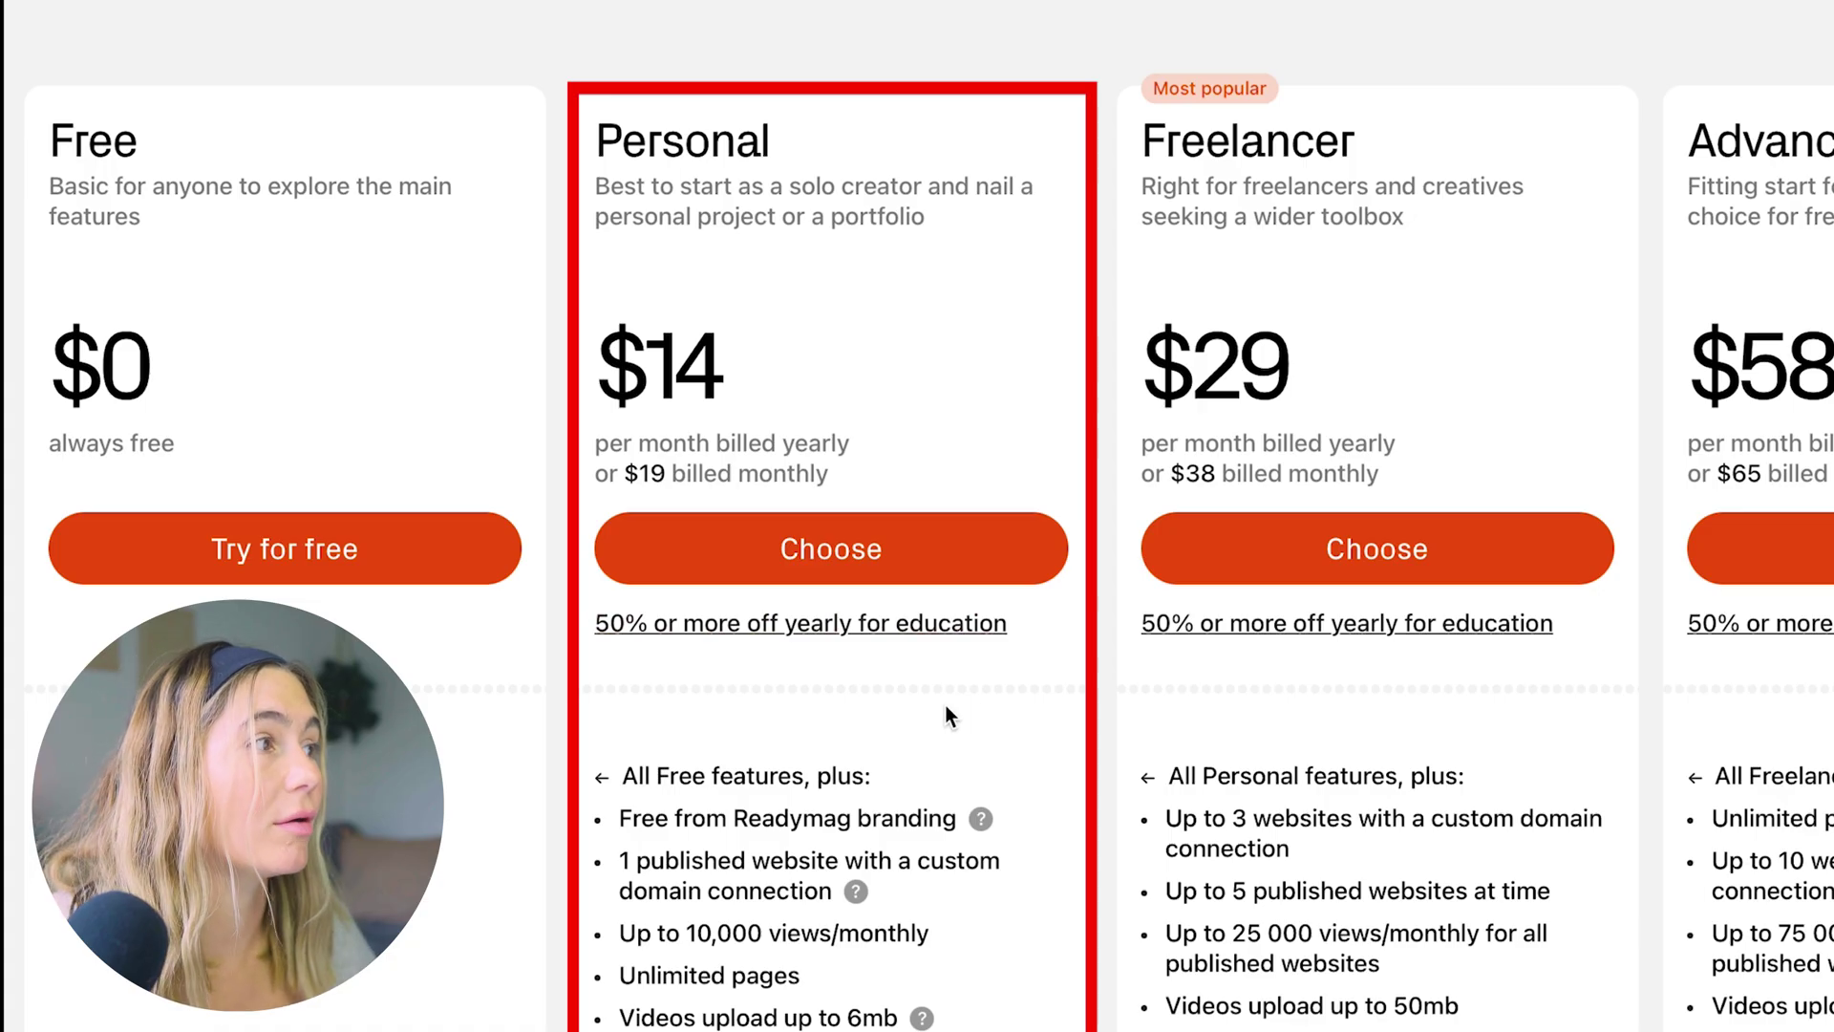
{"action": "scroll", "coordinate": [971, 700], "scroll_direction": "down", "scroll_amount": 3}
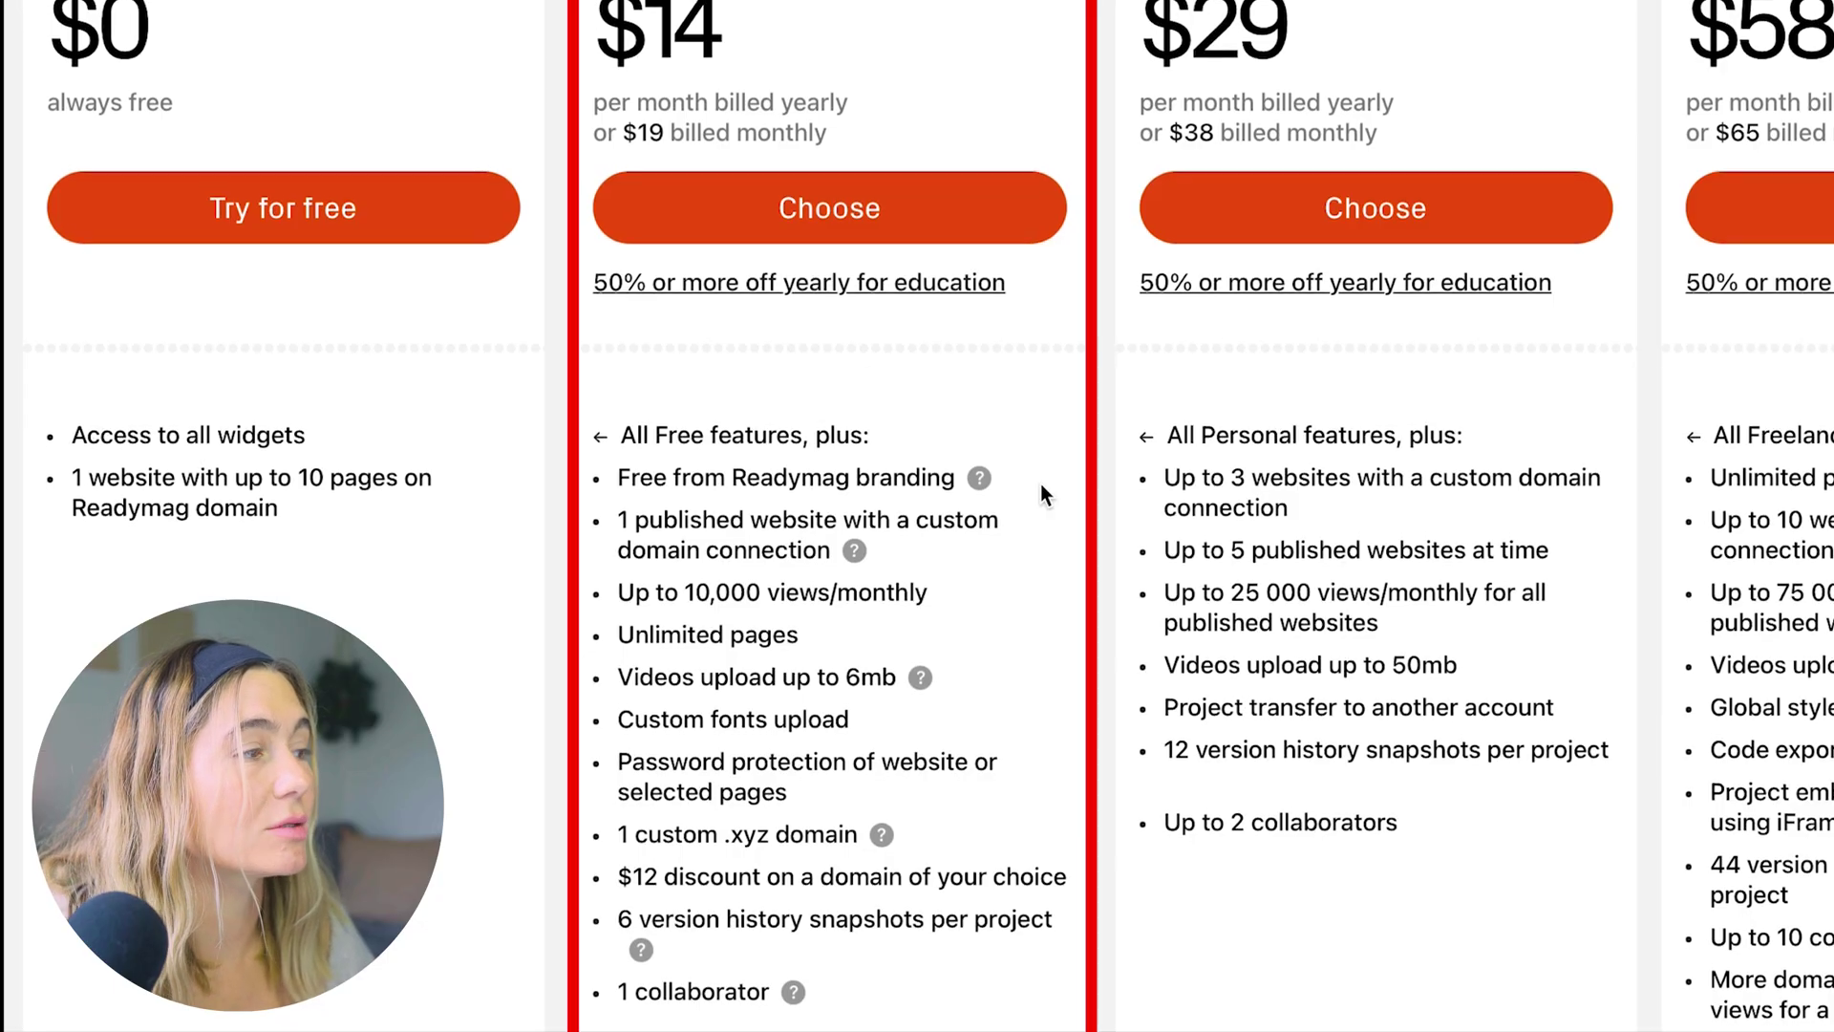
{"action": "scroll", "coordinate": [1041, 493], "scroll_direction": "up", "scroll_amount": 1}
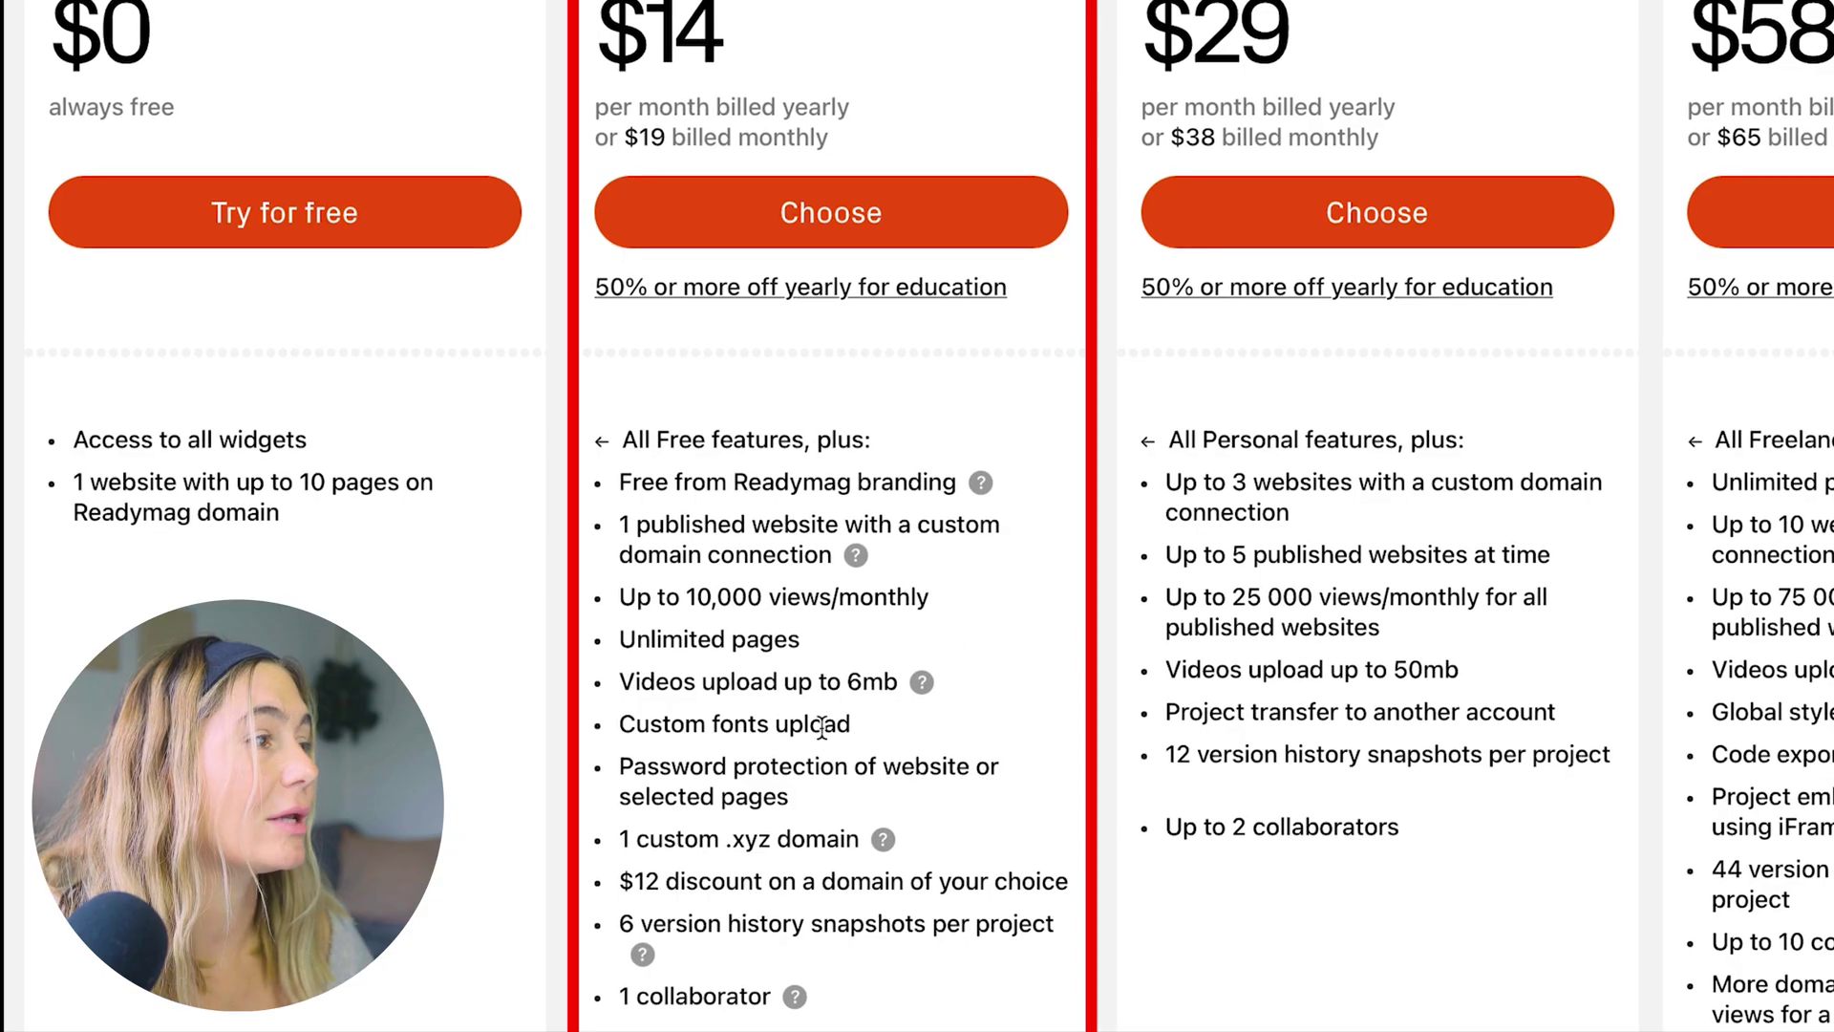
{"action": "scroll", "coordinate": [762, 881], "scroll_direction": "down", "scroll_amount": 1}
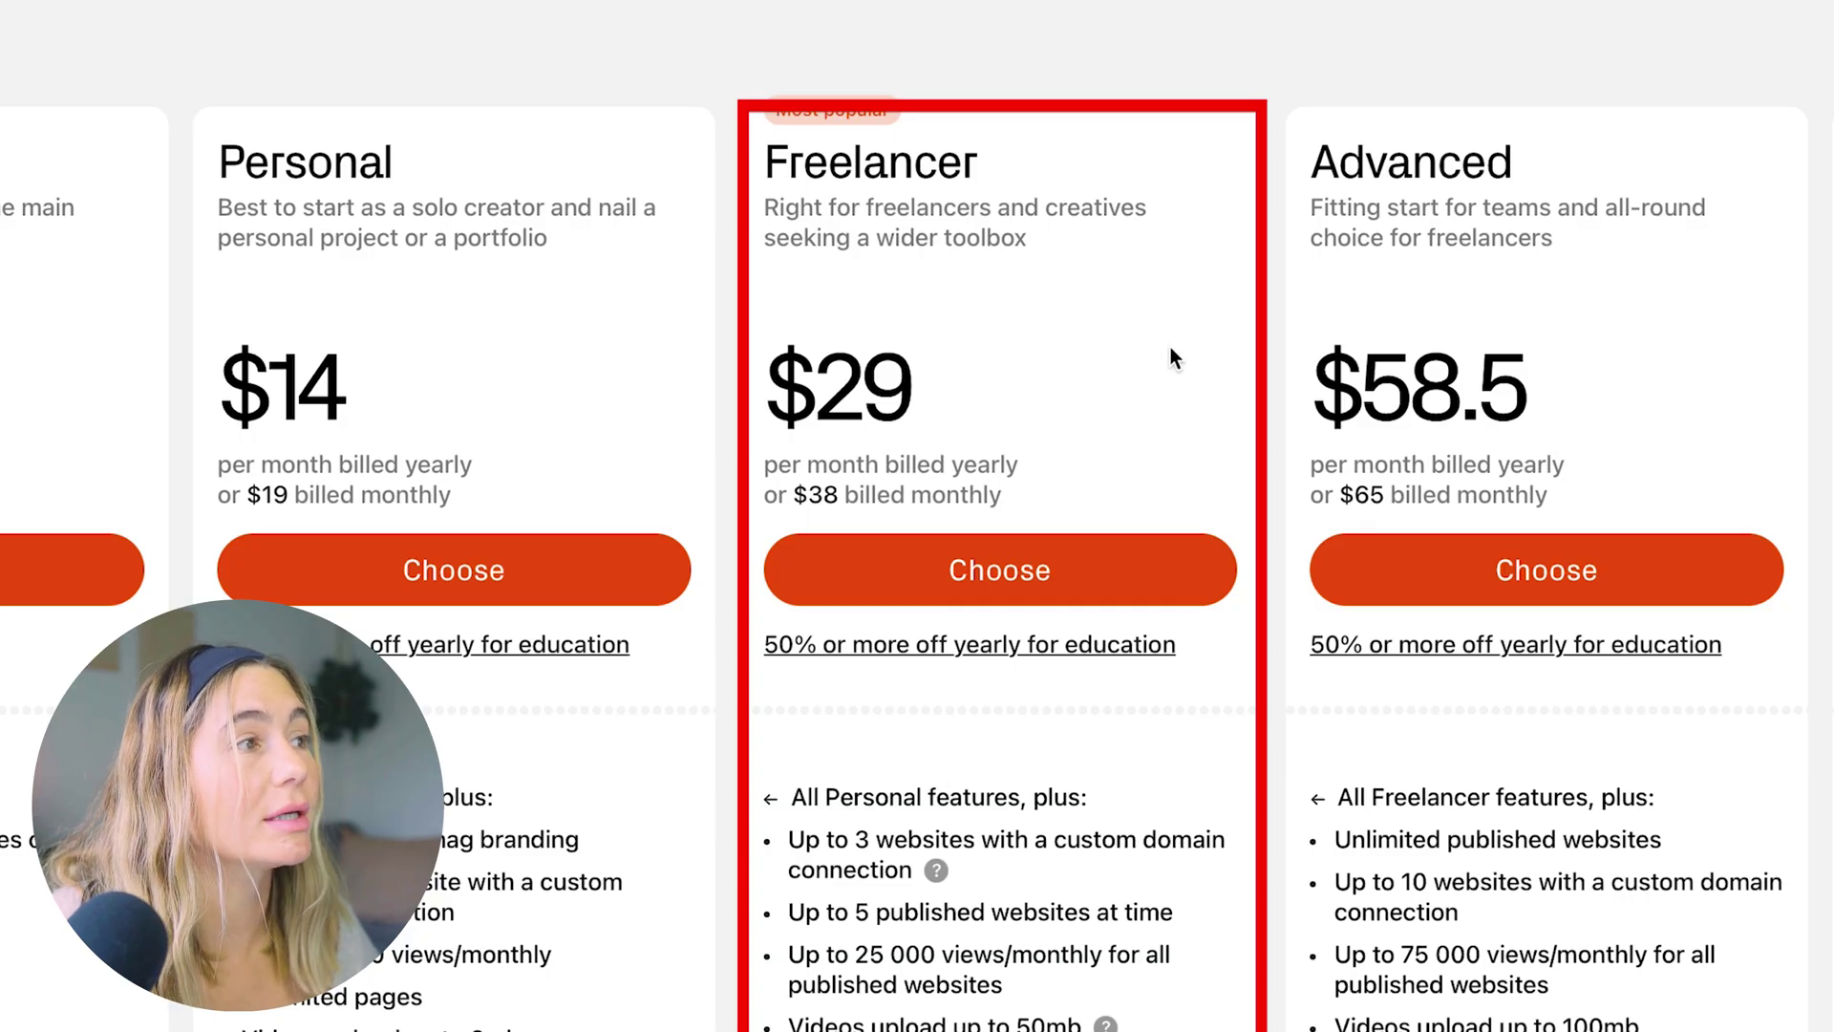
{"action": "scroll", "coordinate": [1171, 360], "scroll_direction": "down", "scroll_amount": 3}
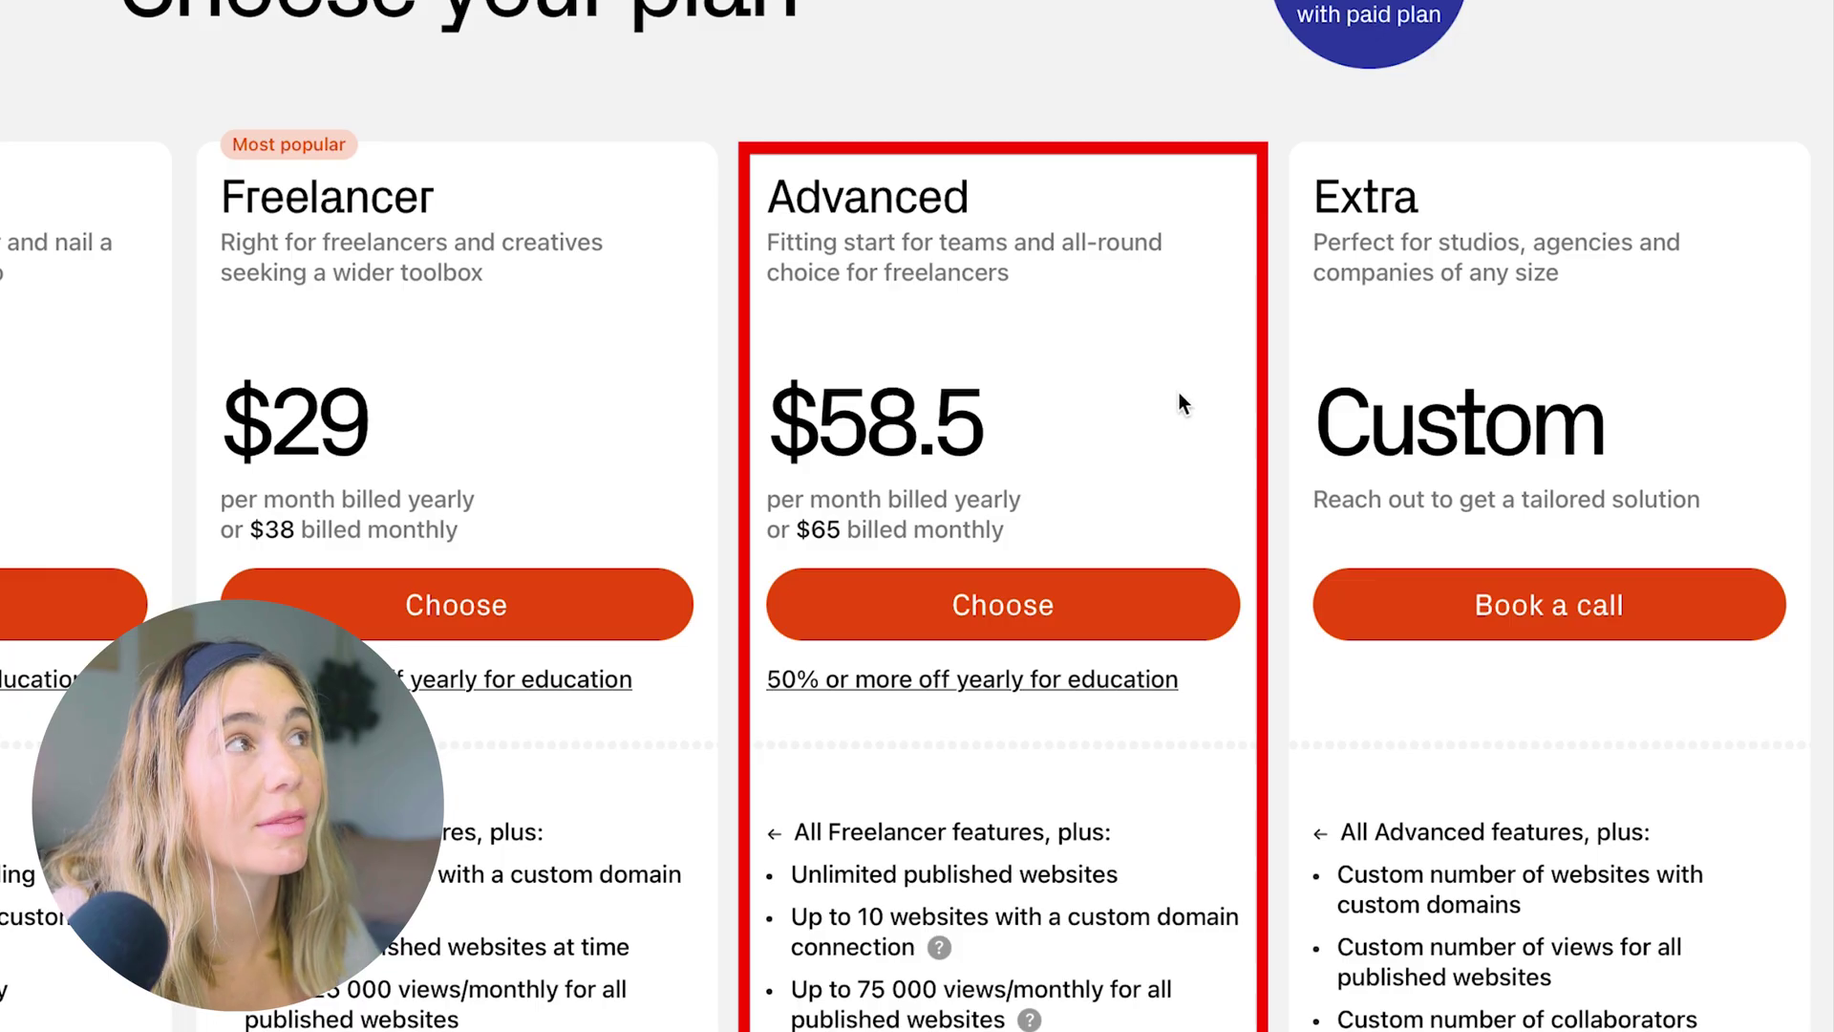
{"action": "scroll", "coordinate": [1211, 389], "scroll_direction": "down", "scroll_amount": 1}
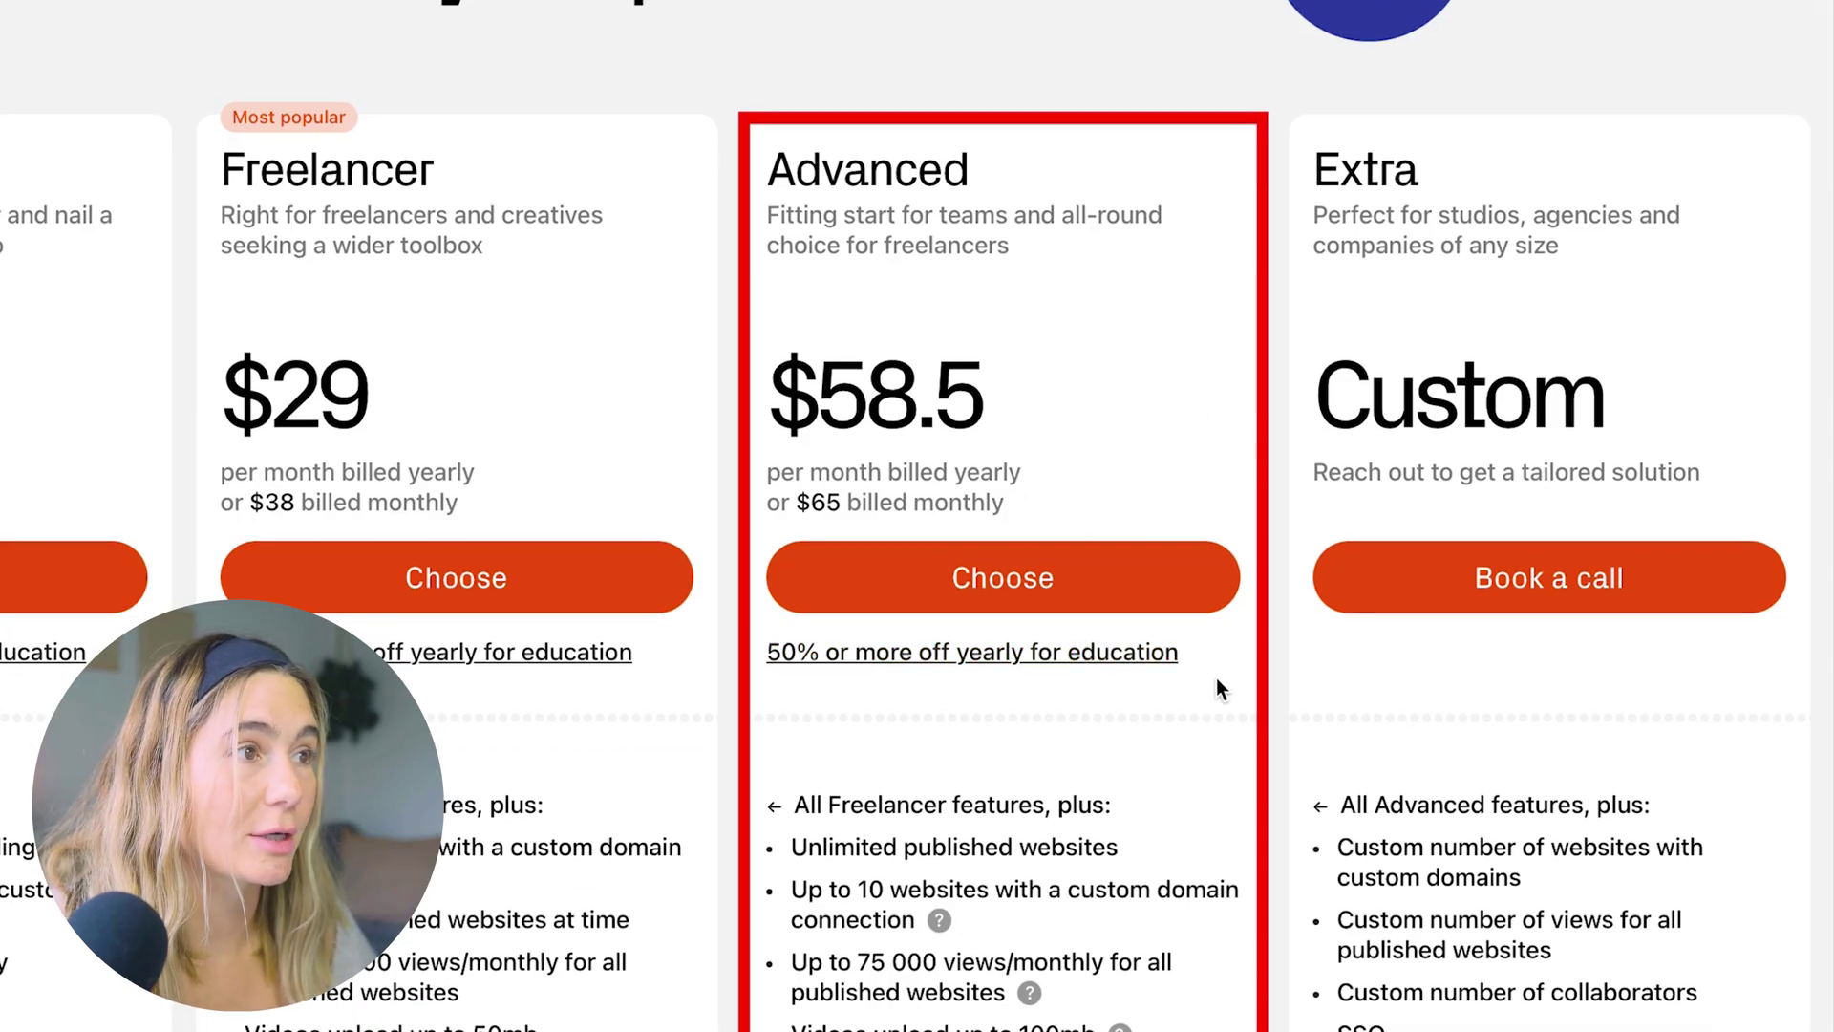
{"action": "scroll", "coordinate": [1219, 676], "scroll_direction": "down", "scroll_amount": 3}
{"action": "scroll", "coordinate": [1223, 669], "scroll_direction": "down", "scroll_amount": 5}
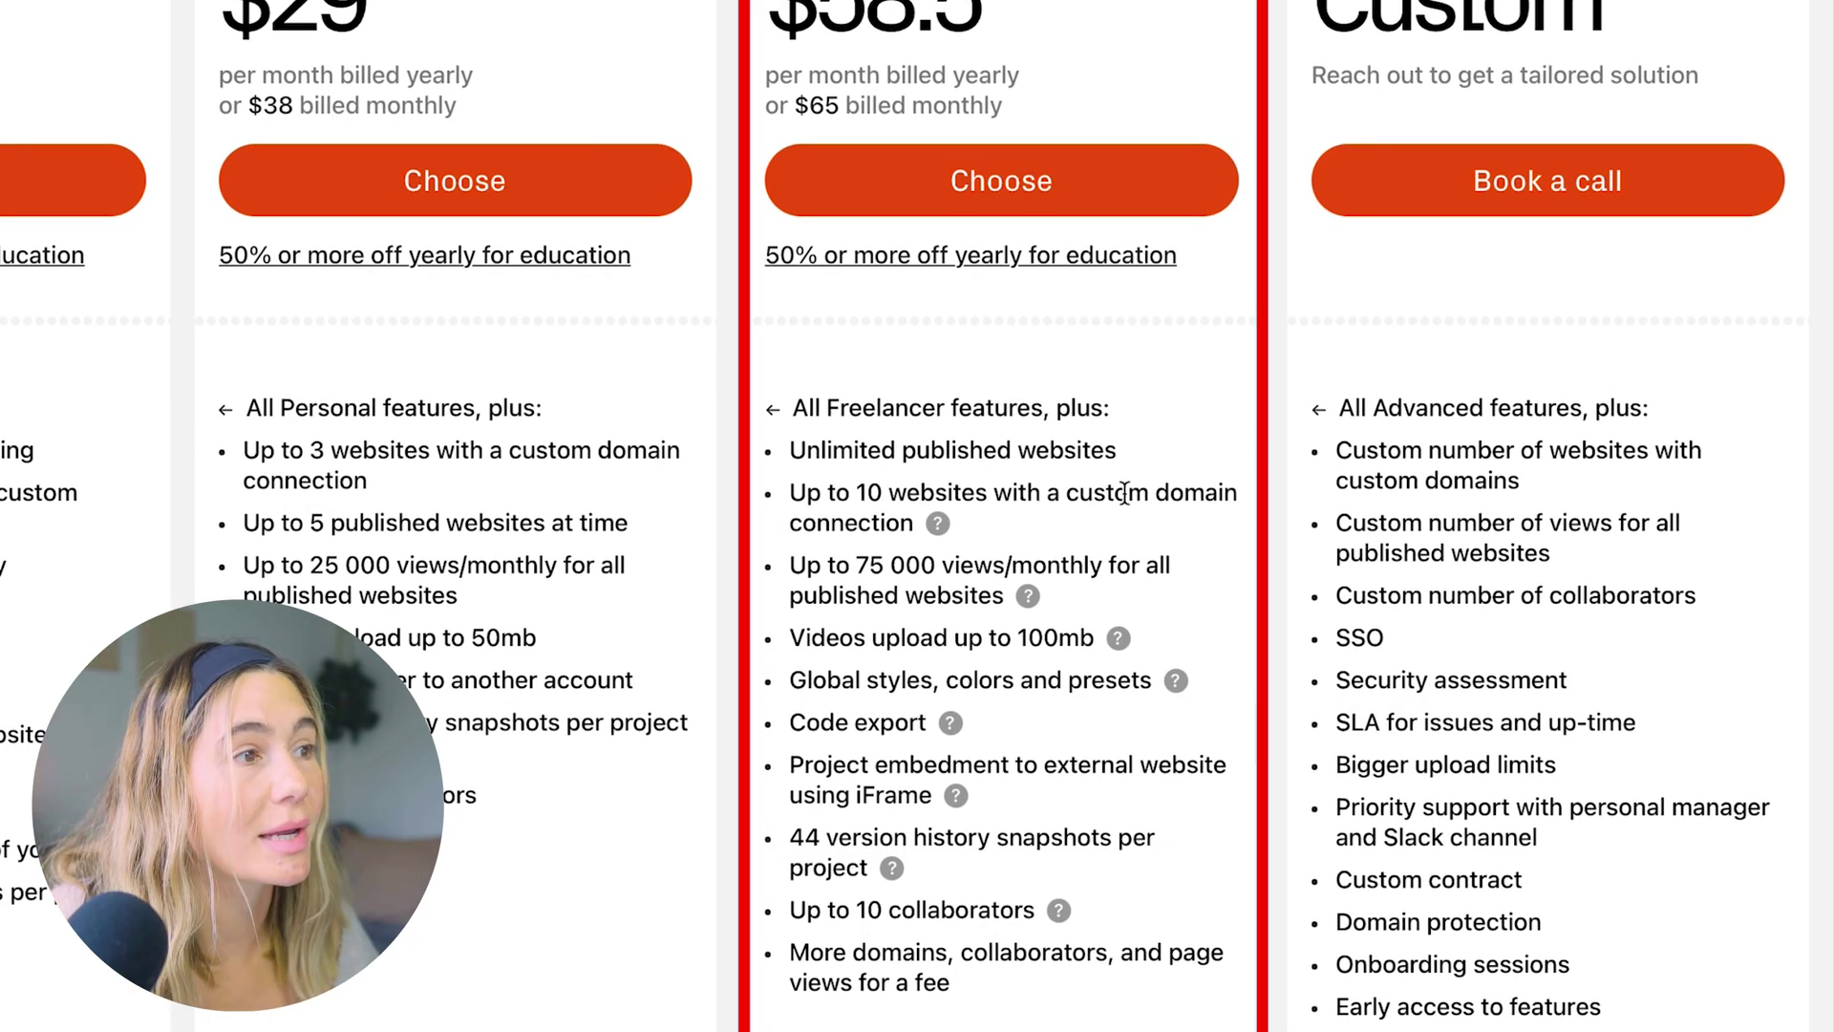
{"action": "scroll", "coordinate": [1121, 491], "scroll_direction": "down", "scroll_amount": 2}
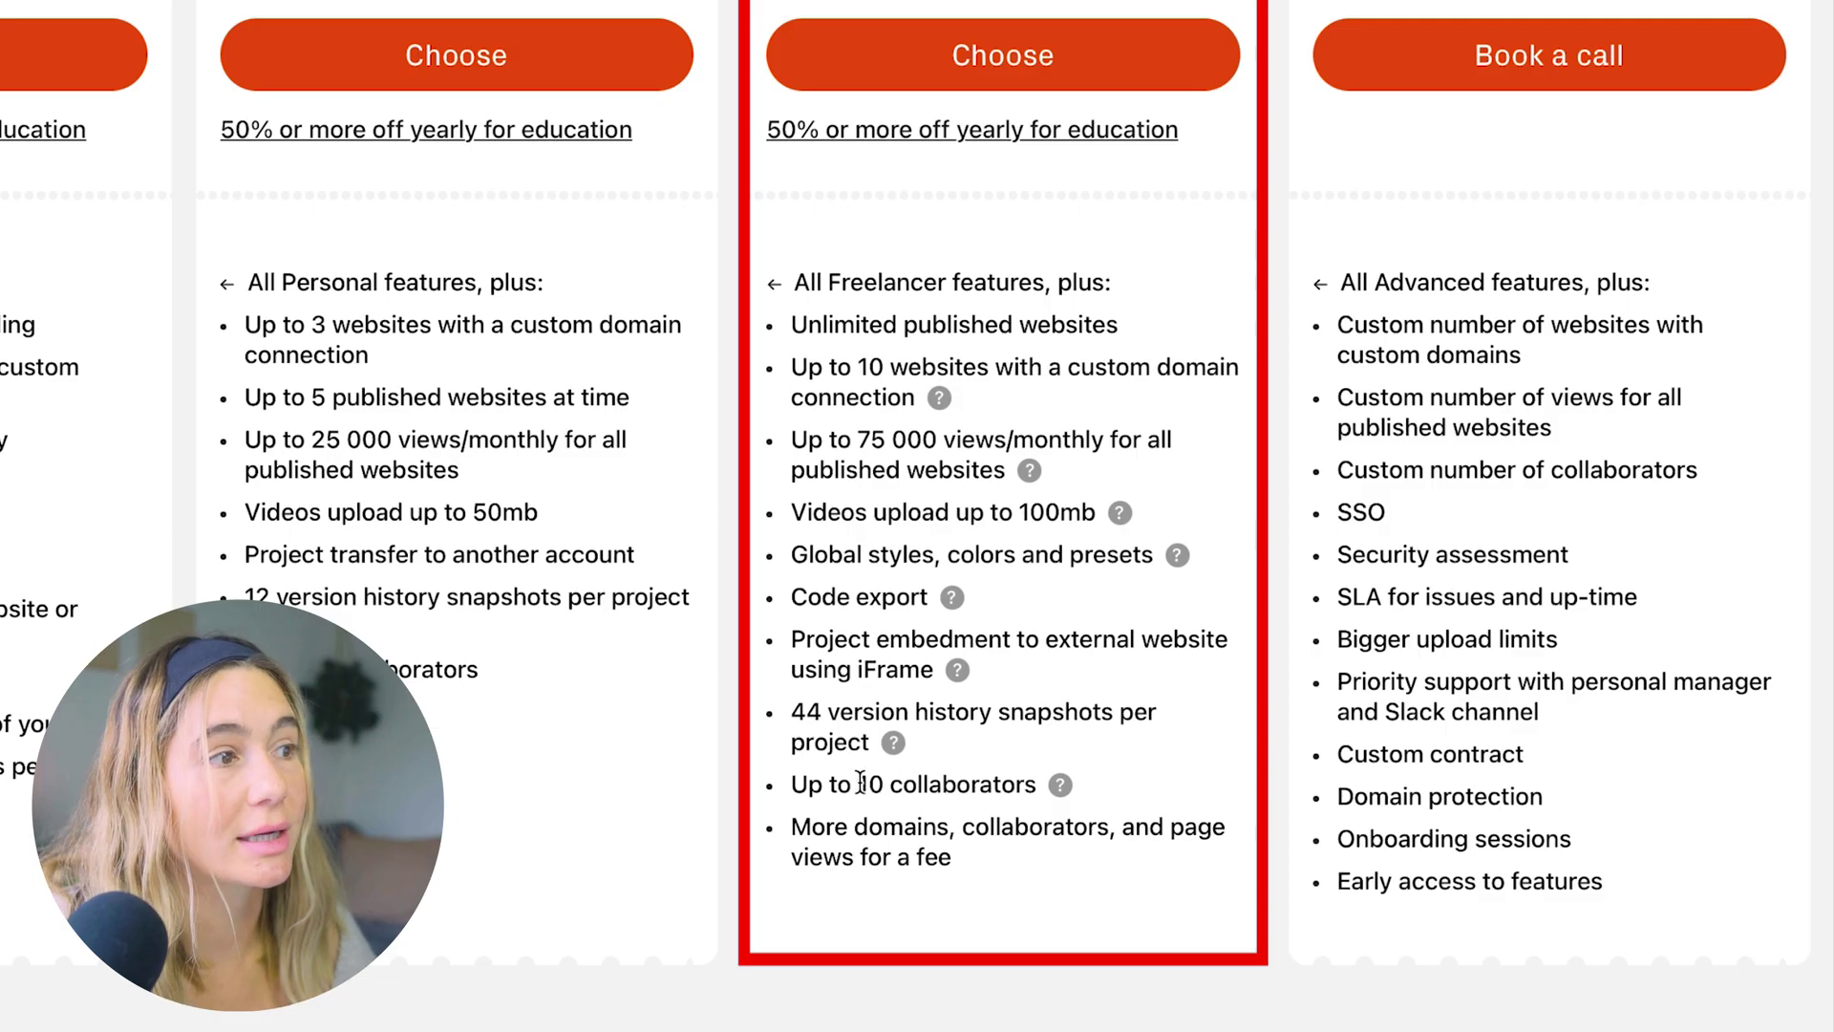
{"action": "scroll", "coordinate": [1276, 390], "scroll_direction": "up", "scroll_amount": 5}
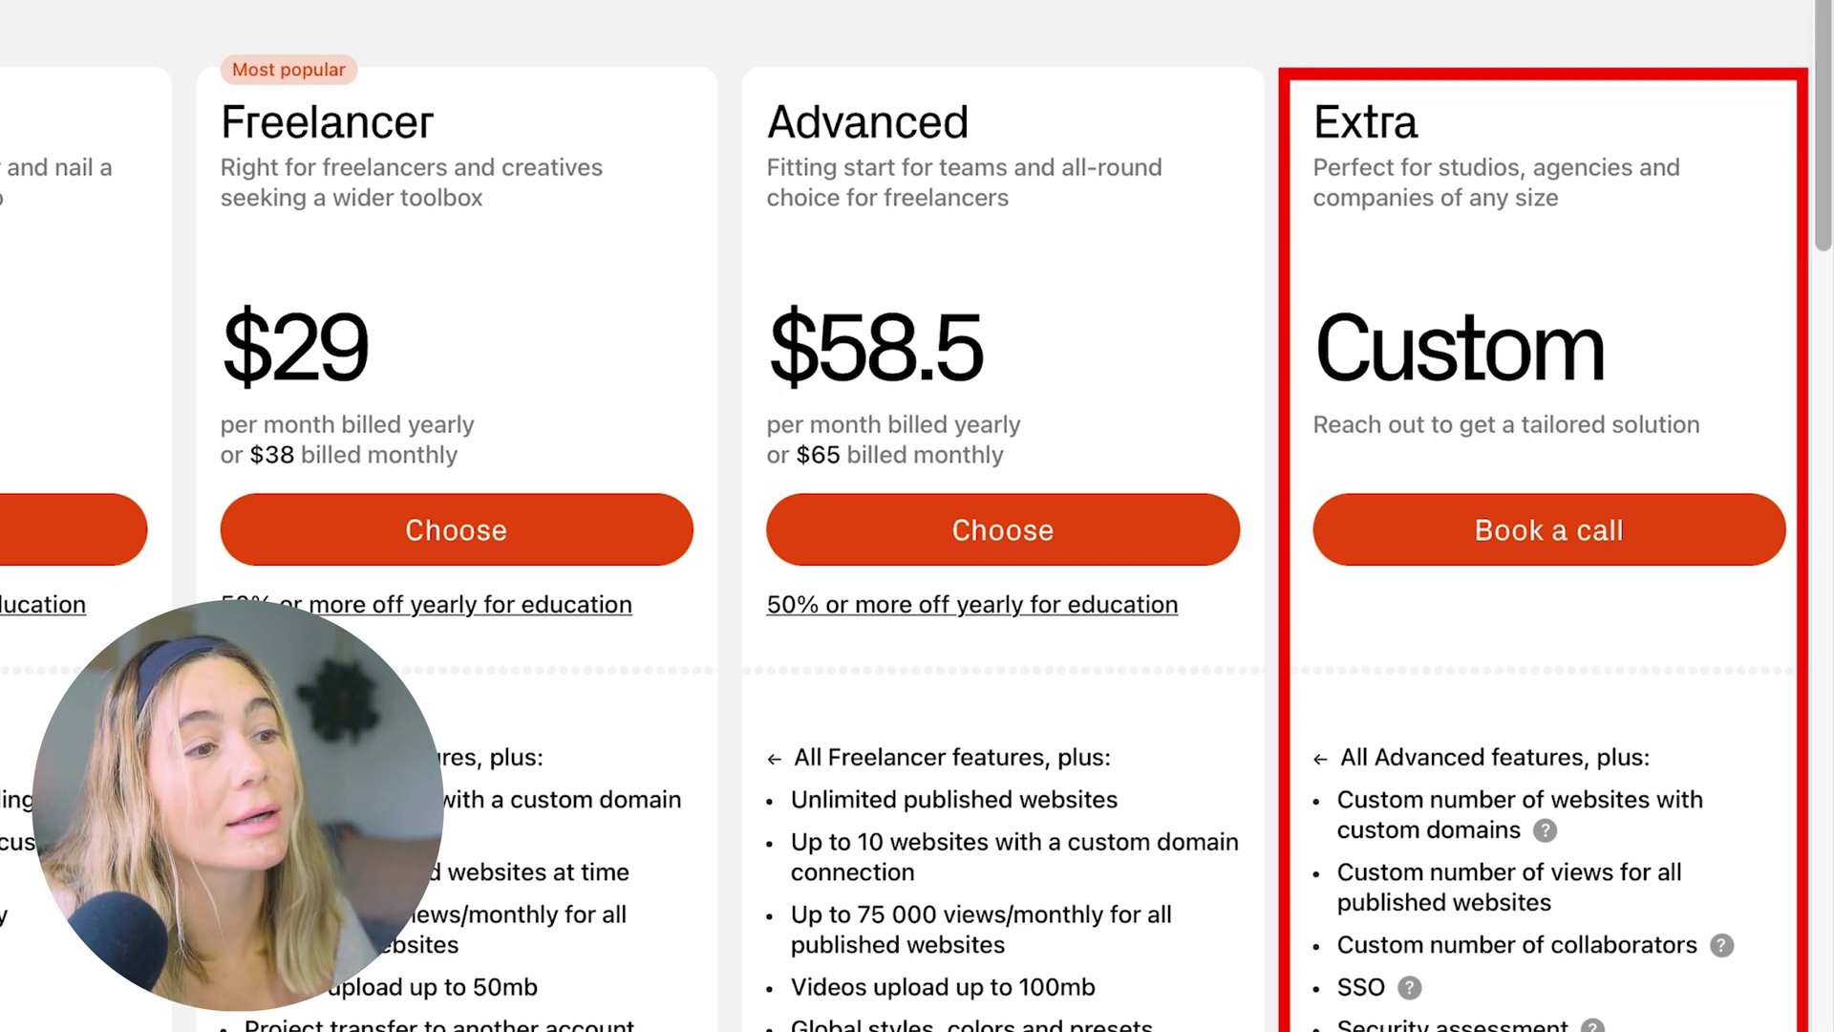
{"action": "scroll", "coordinate": [917, 516], "scroll_direction": "down", "scroll_amount": 1}
{"action": "scroll", "coordinate": [917, 516], "scroll_direction": "down", "scroll_amount": 1}
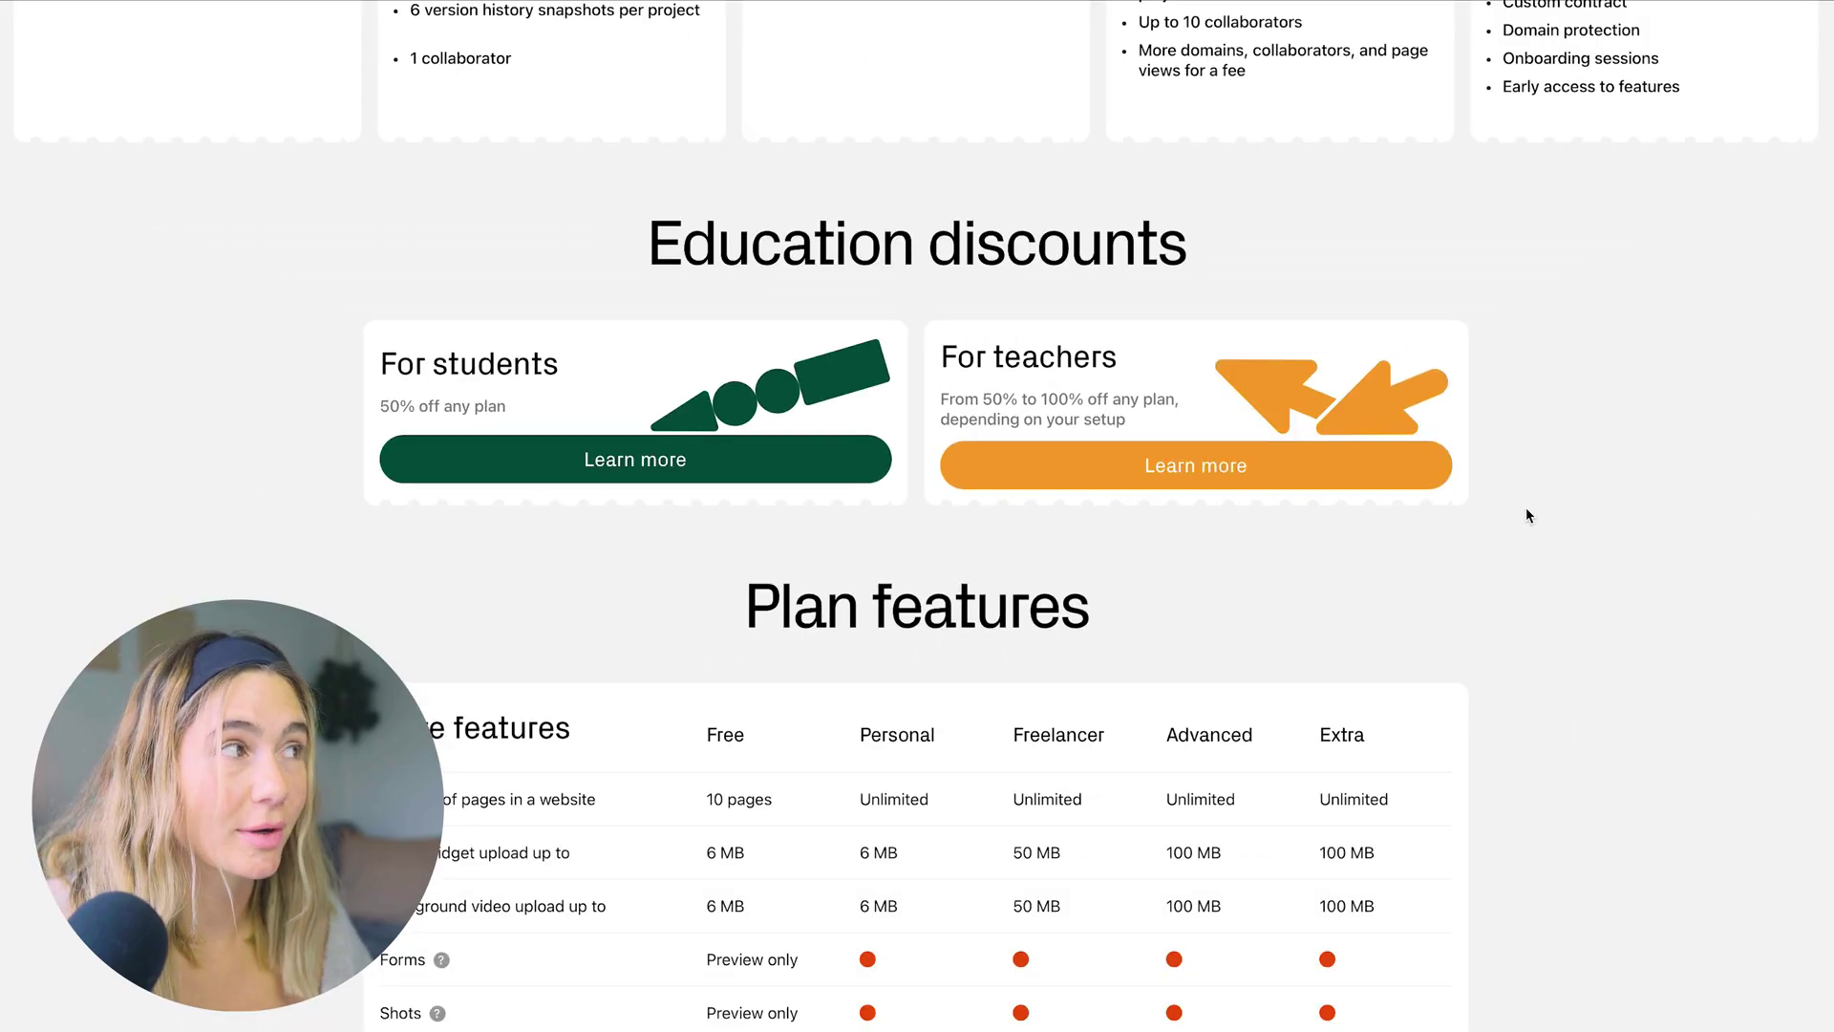
Scroll back up to the top of the Pricing page
{"action": "scroll", "coordinate": [1527, 515], "scroll_direction": "up", "scroll_amount": 15}
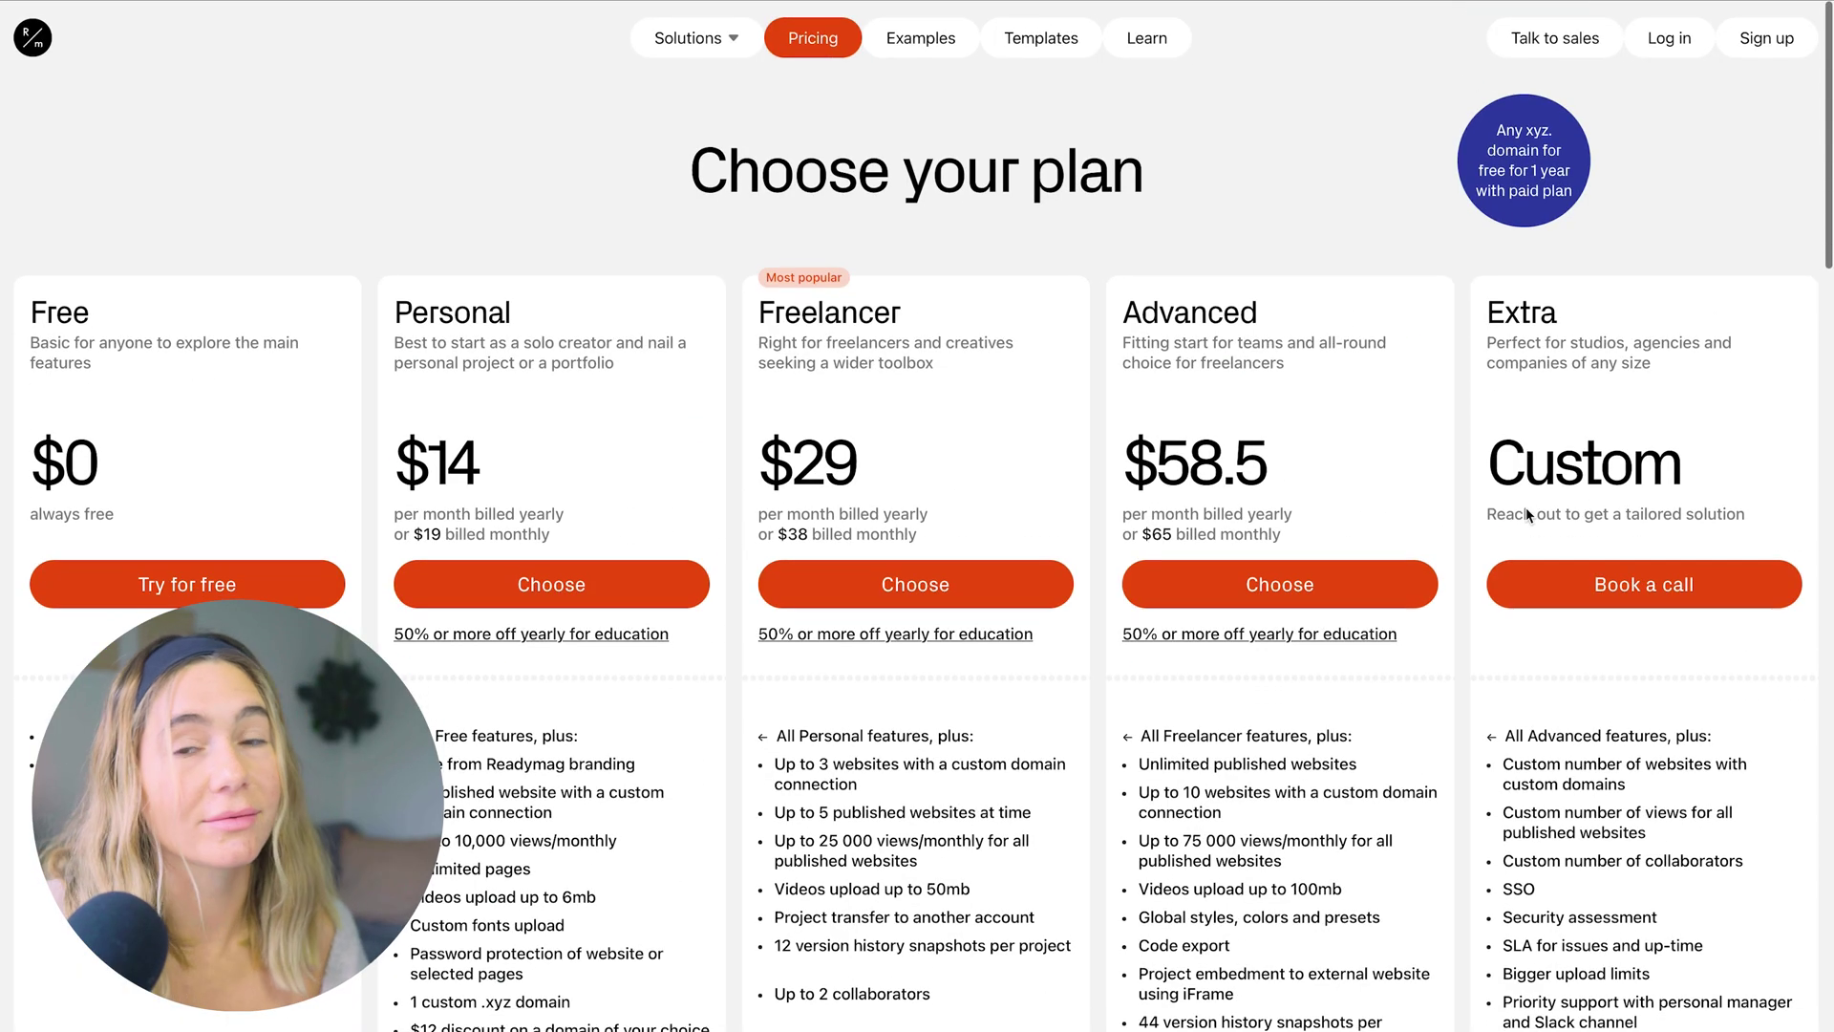